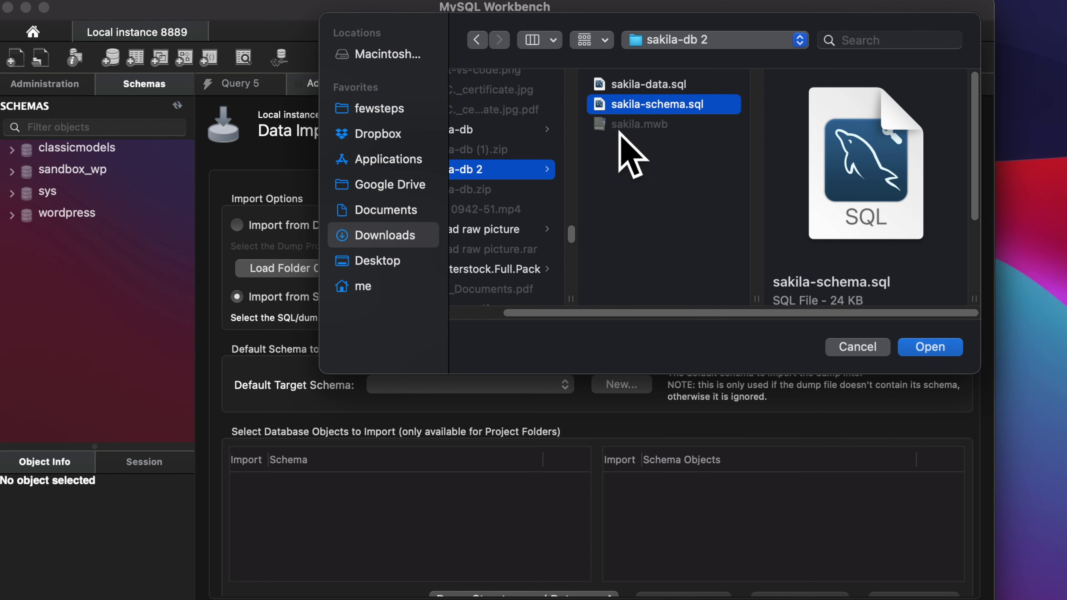
# Import the sakila-schema.sql file through Data Import.
pyautogui.click(930, 347)
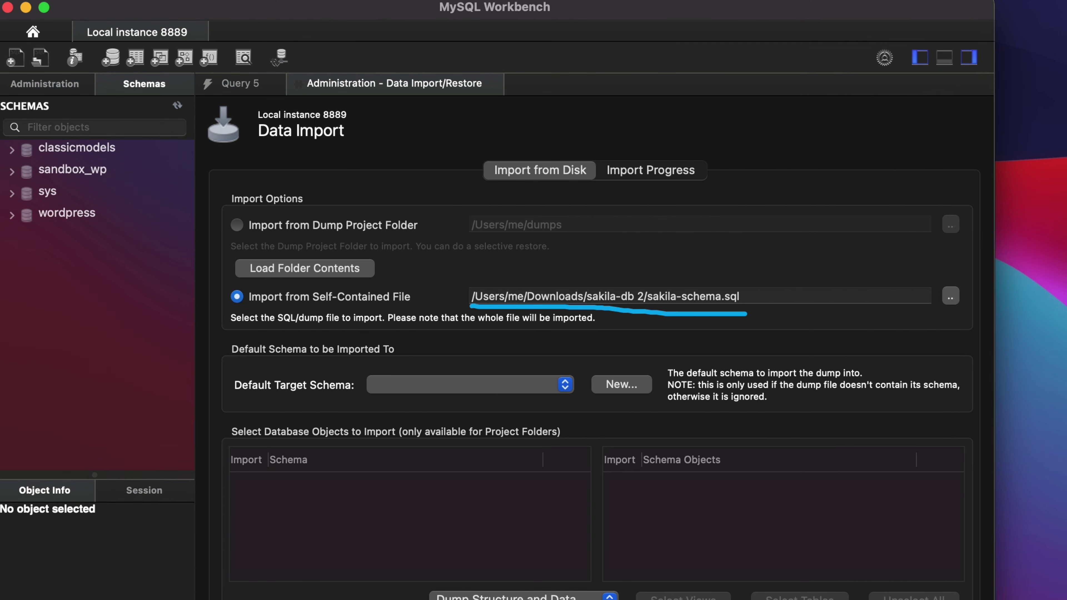
pyautogui.click(903, 589)
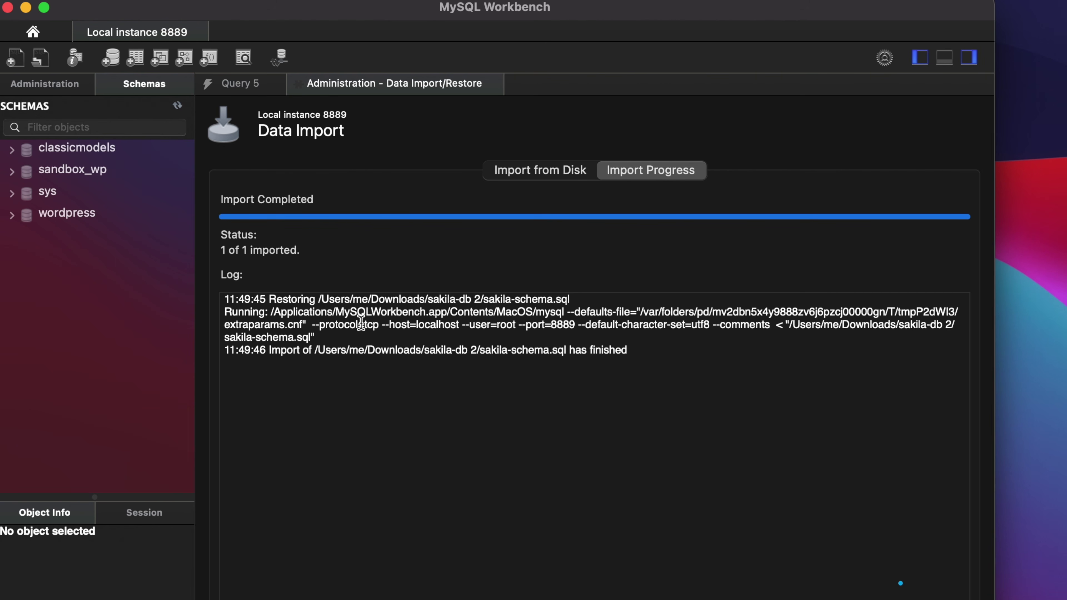
pyautogui.moveTo(217, 261); pyautogui.dragTo(309, 259)
pyautogui.moveTo(180, 259)
pyautogui.mouseDown()
pyautogui.moveTo(217, 235)
pyautogui.moveTo(322, 206)
pyautogui.mouseUp()
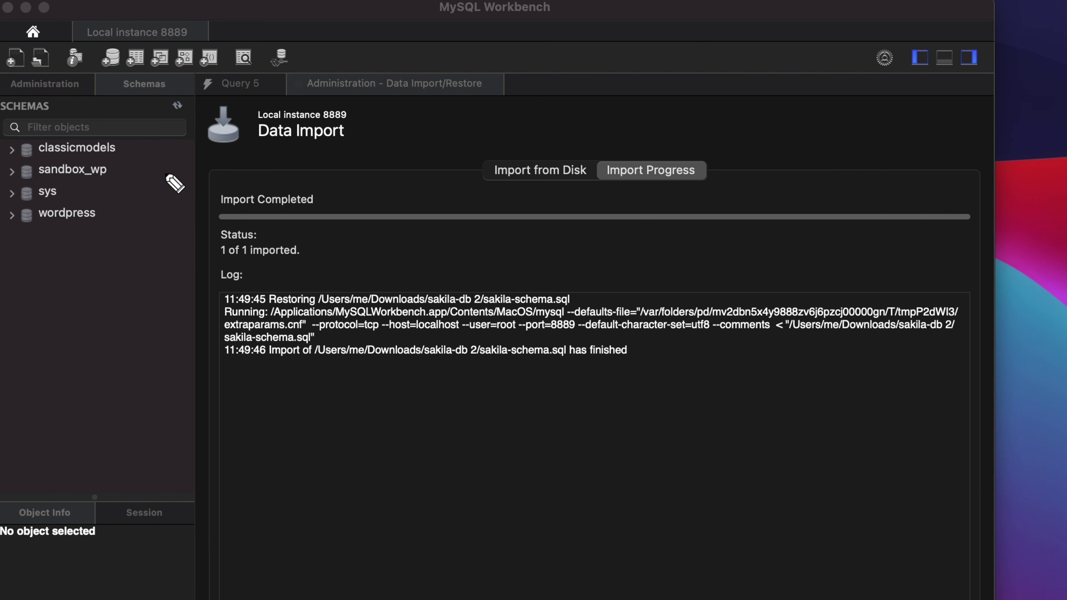
pyautogui.moveTo(191, 94); pyautogui.dragTo(166, 99)
# Refresh schemas, expand sakila, close the empty Query 5 editor, and make sakila the default schema.
pyautogui.click(177, 105)
pyautogui.moveTo(95, 164); pyautogui.dragTo(15, 179)
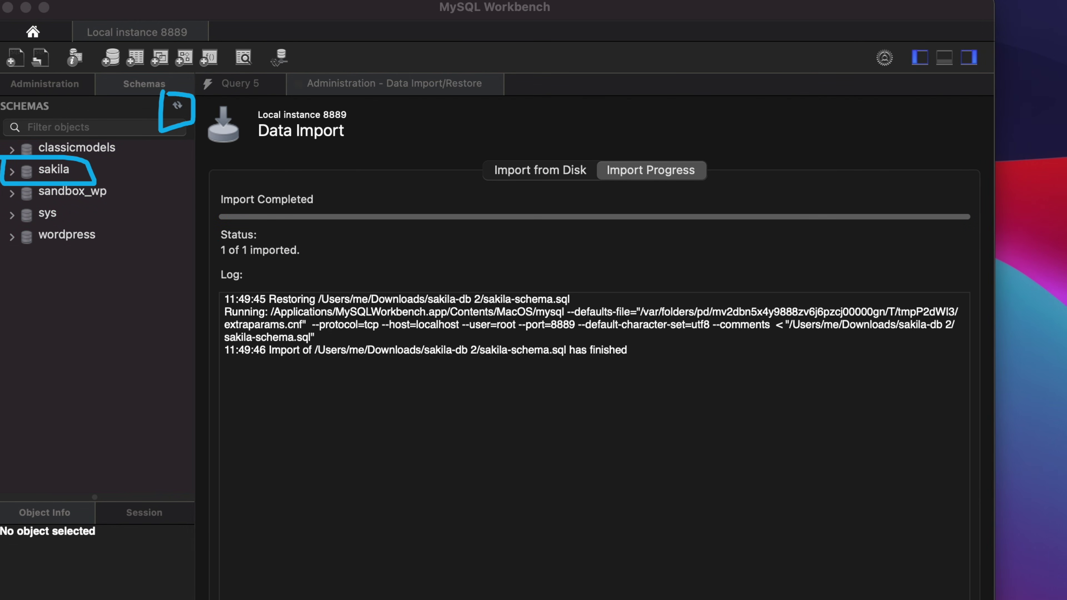
pyautogui.click(12, 172)
pyautogui.click(82, 280)
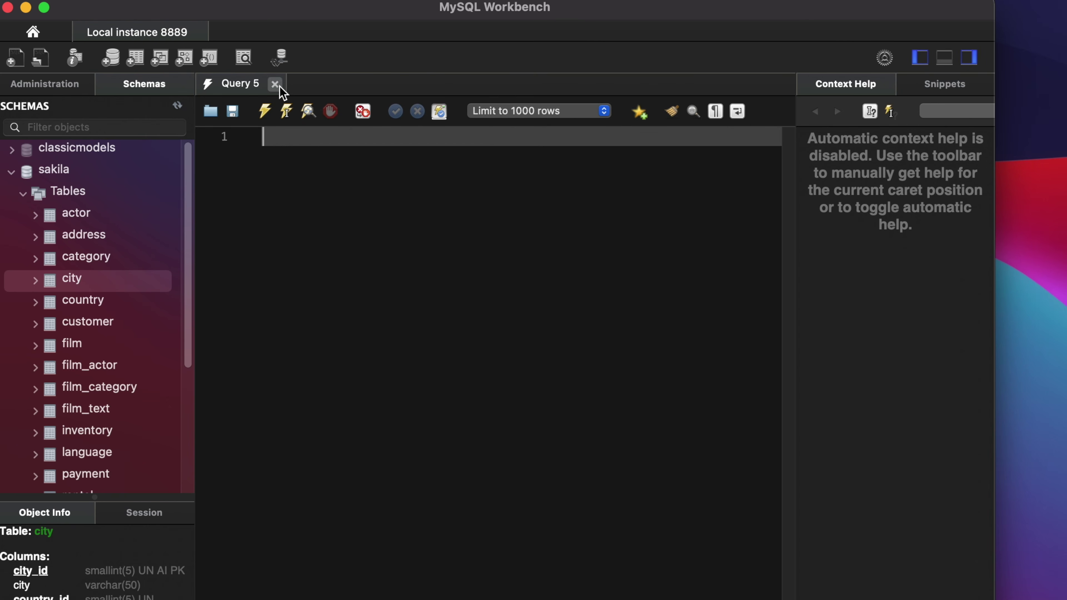
pyautogui.click(275, 84)
pyautogui.rightClick(82, 172)
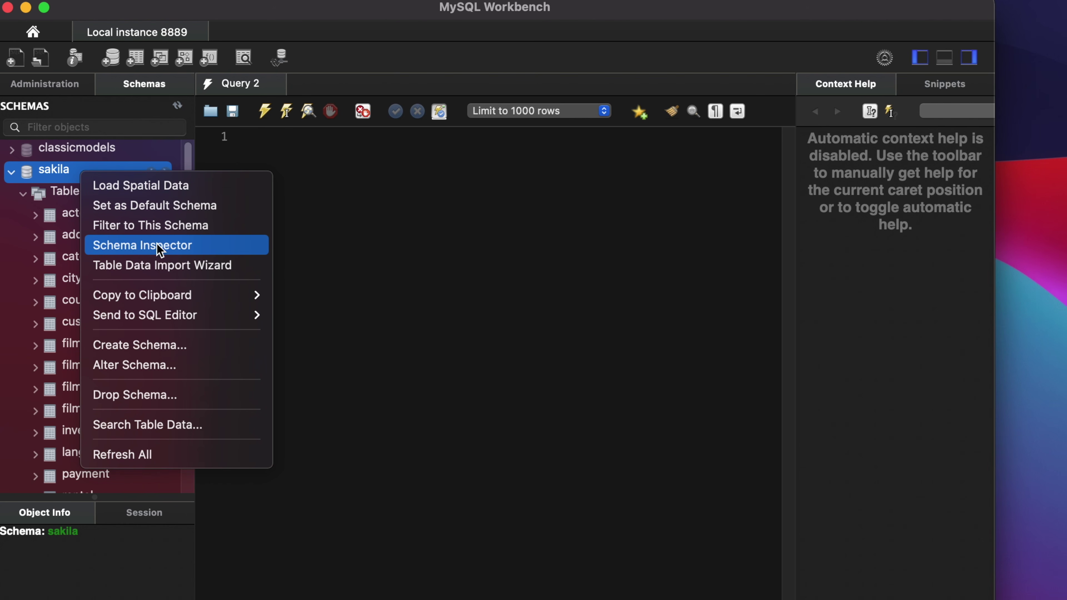
pyautogui.click(171, 205)
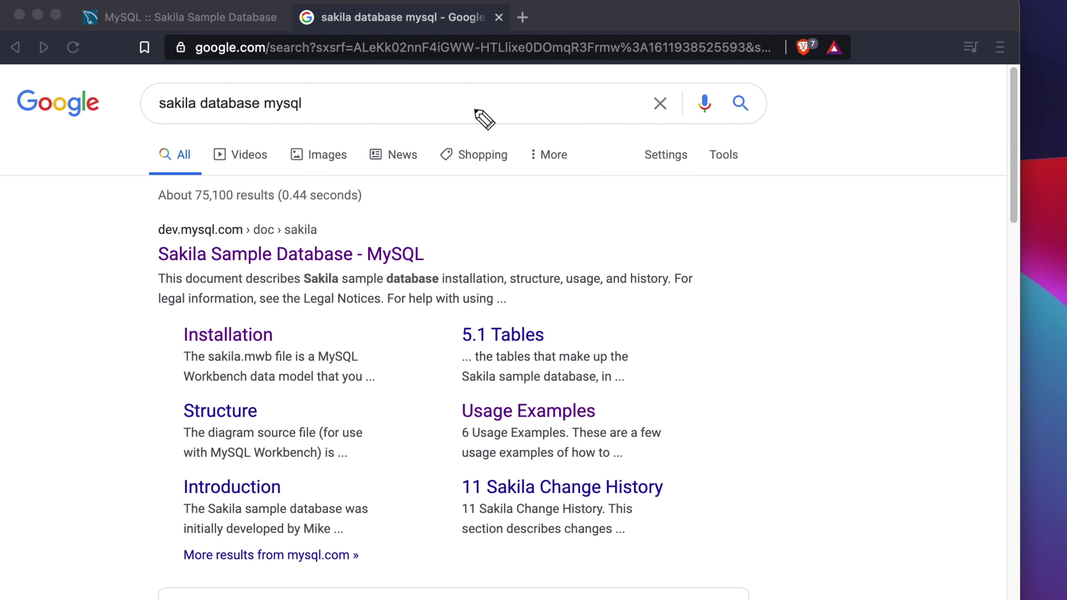
# Open the 'Sakila Sample Database - MySQL' result from the Google search results.
pyautogui.moveTo(176, 27)
pyautogui.mouseDown()
pyautogui.moveTo(175, 44)
pyautogui.moveTo(257, 64)
pyautogui.moveTo(187, 30)
pyautogui.mouseUp()
pyautogui.moveTo(142, 86)
pyautogui.mouseDown()
pyautogui.moveTo(139, 123)
pyautogui.moveTo(323, 120)
pyautogui.moveTo(146, 83)
pyautogui.mouseUp()
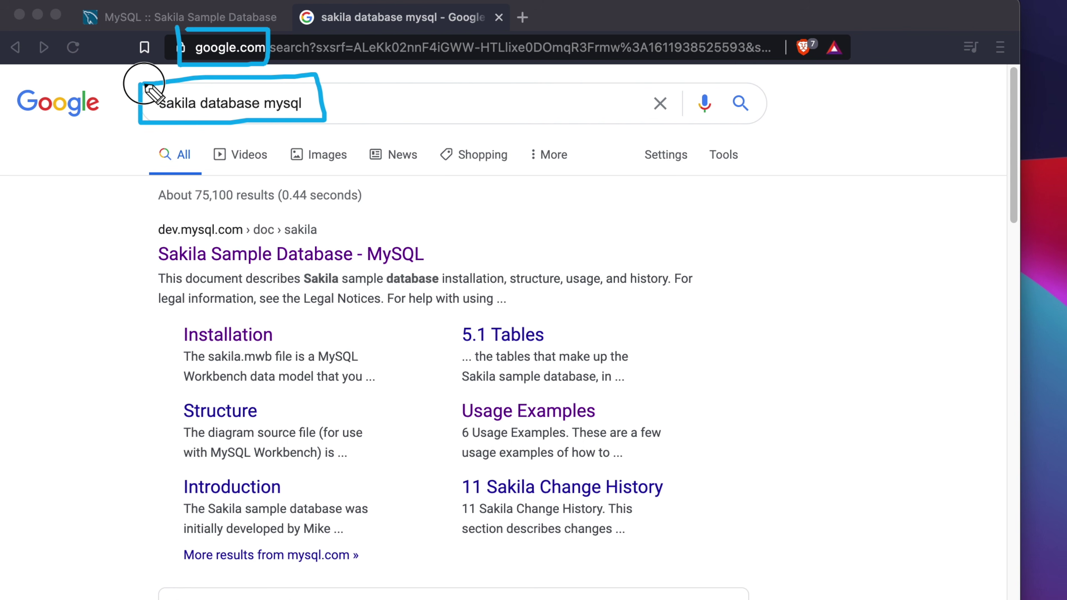
pyautogui.moveTo(133, 220)
pyautogui.mouseDown()
pyautogui.moveTo(109, 530)
pyautogui.moveTo(305, 584)
pyautogui.moveTo(687, 506)
pyautogui.mouseUp()
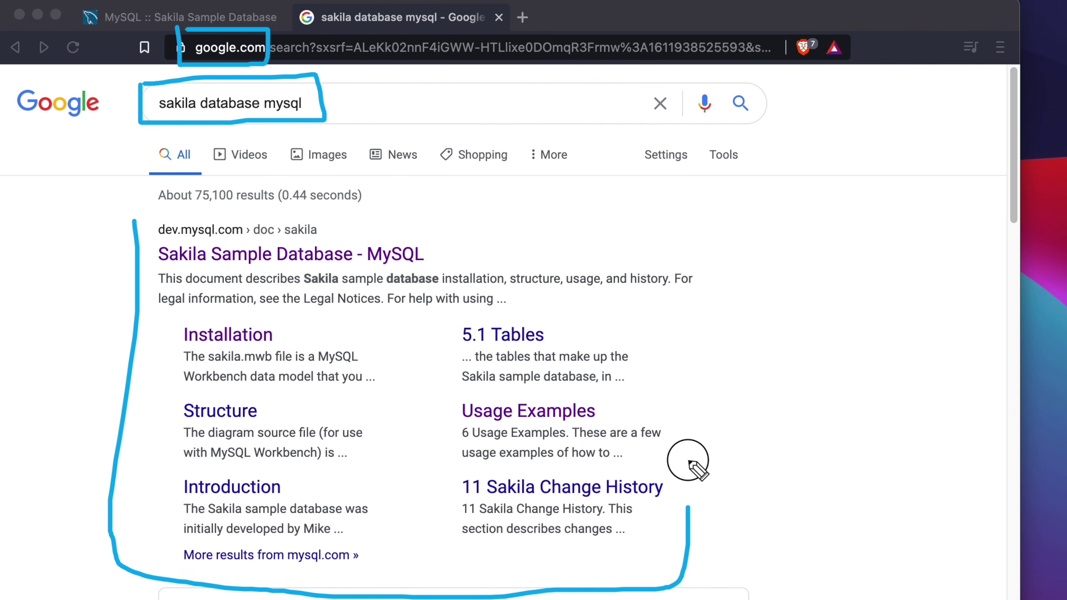
pyautogui.moveTo(688, 461)
pyautogui.mouseDown()
pyautogui.moveTo(349, 205)
pyautogui.moveTo(122, 206)
pyautogui.mouseUp()
pyautogui.moveTo(145, 275); pyautogui.dragTo(435, 272)
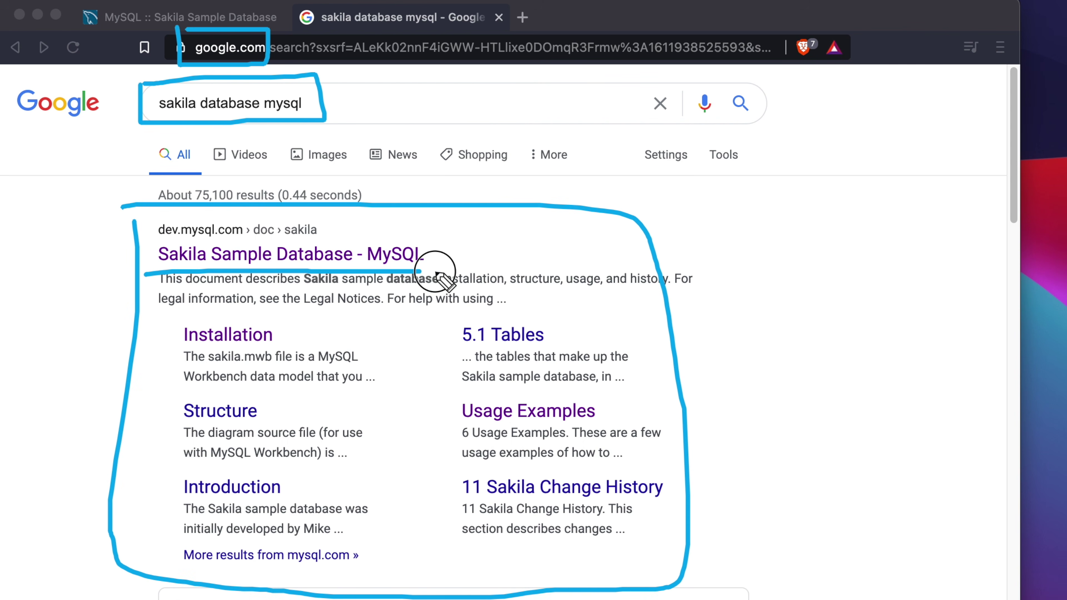
pyautogui.moveTo(554, 153)
pyautogui.mouseDown()
pyautogui.moveTo(414, 261)
pyautogui.moveTo(451, 179)
pyautogui.moveTo(420, 250)
pyautogui.moveTo(480, 238)
pyautogui.mouseUp()
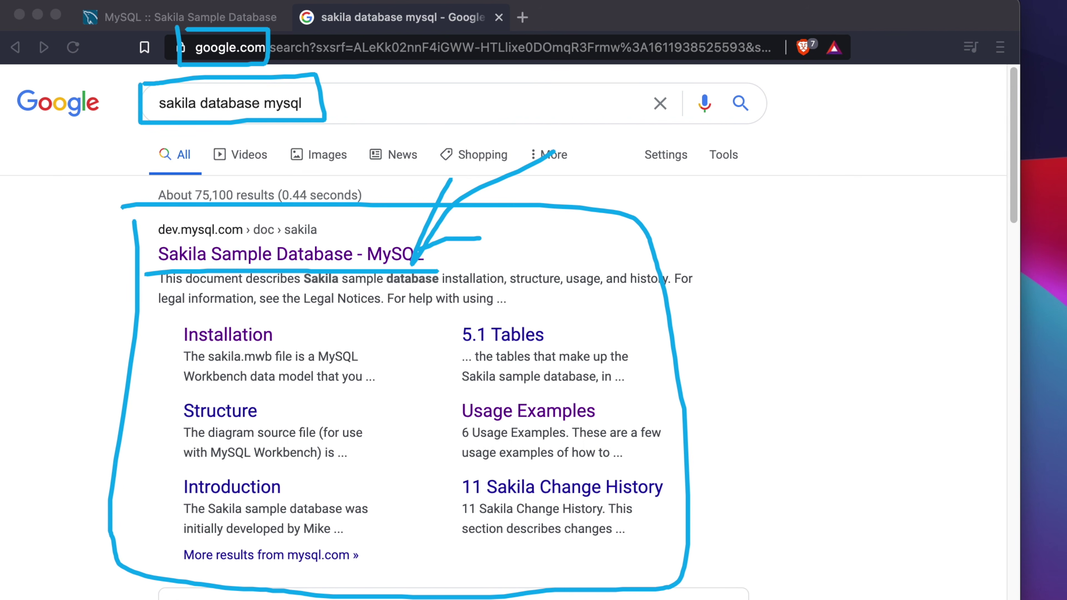
pyautogui.press('Escape')
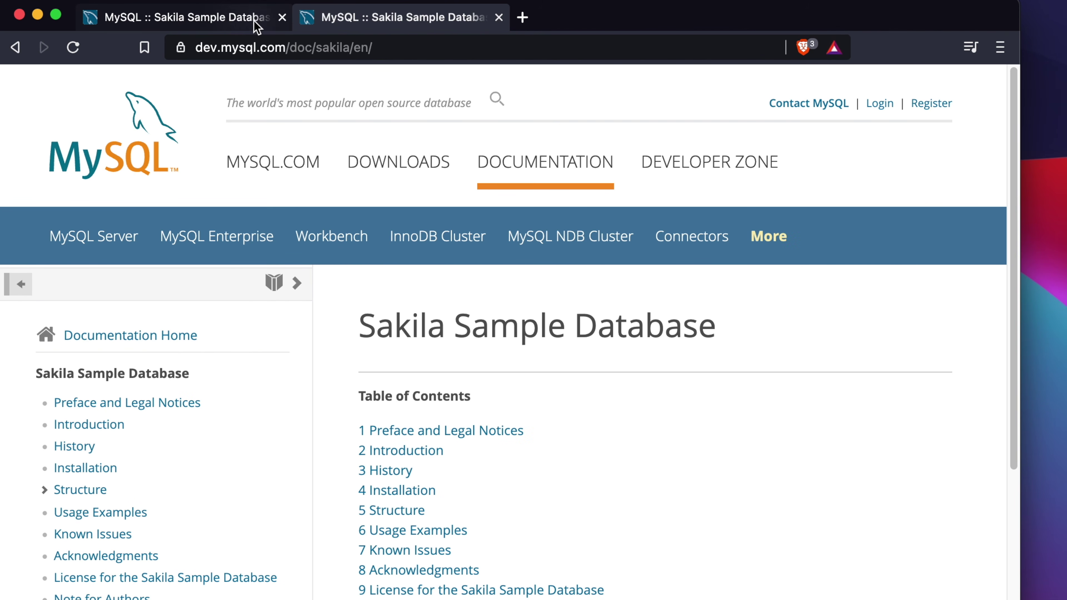
# Close the extra Sakila documentation tab.
pyautogui.click(283, 18)
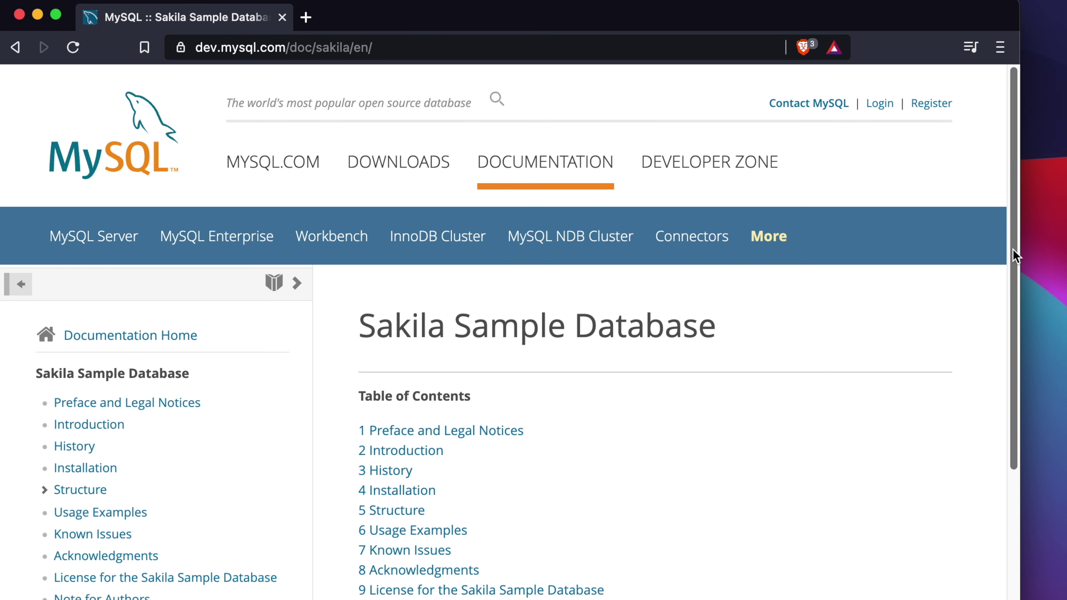
pyautogui.moveTo(1014, 257); pyautogui.dragTo(1016, 354)
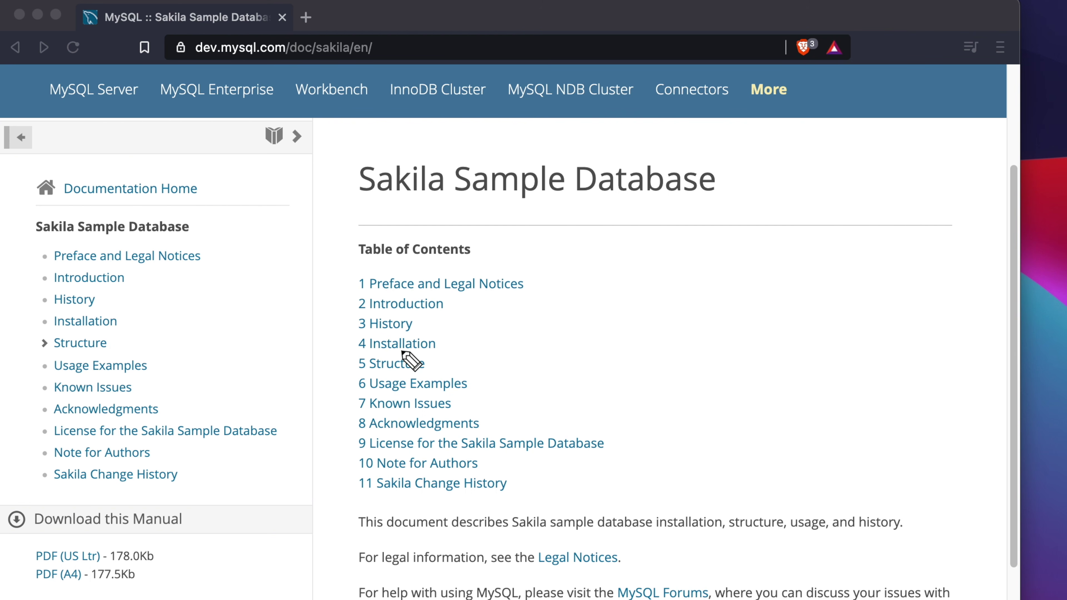
pyautogui.moveTo(349, 330)
pyautogui.mouseDown()
pyautogui.moveTo(350, 360)
pyautogui.moveTo(459, 357)
pyautogui.moveTo(441, 335)
pyautogui.moveTo(345, 329)
pyautogui.mouseUp()
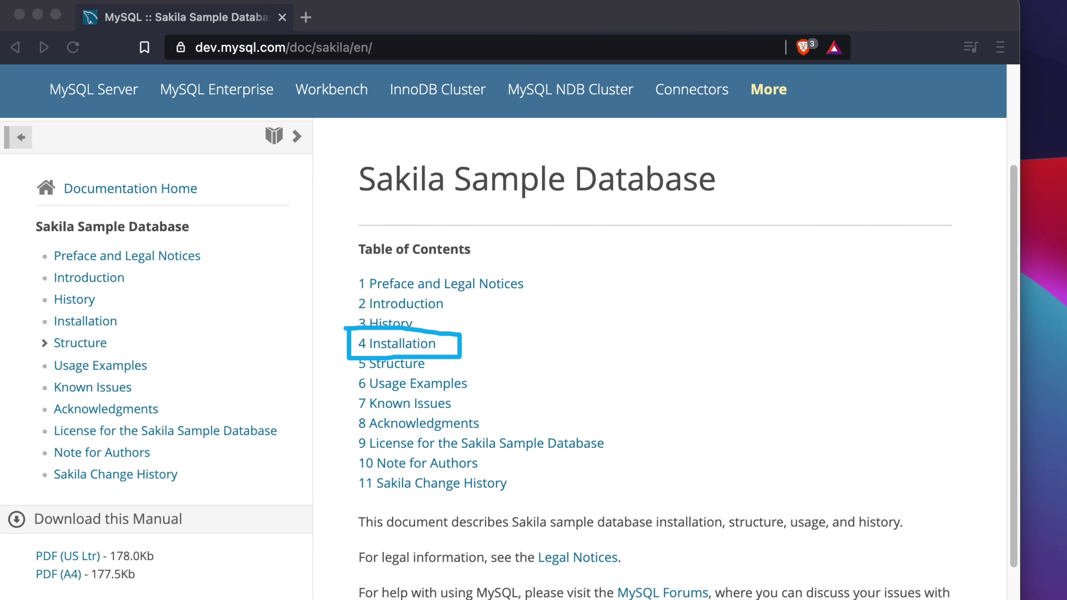
pyautogui.press('Escape')
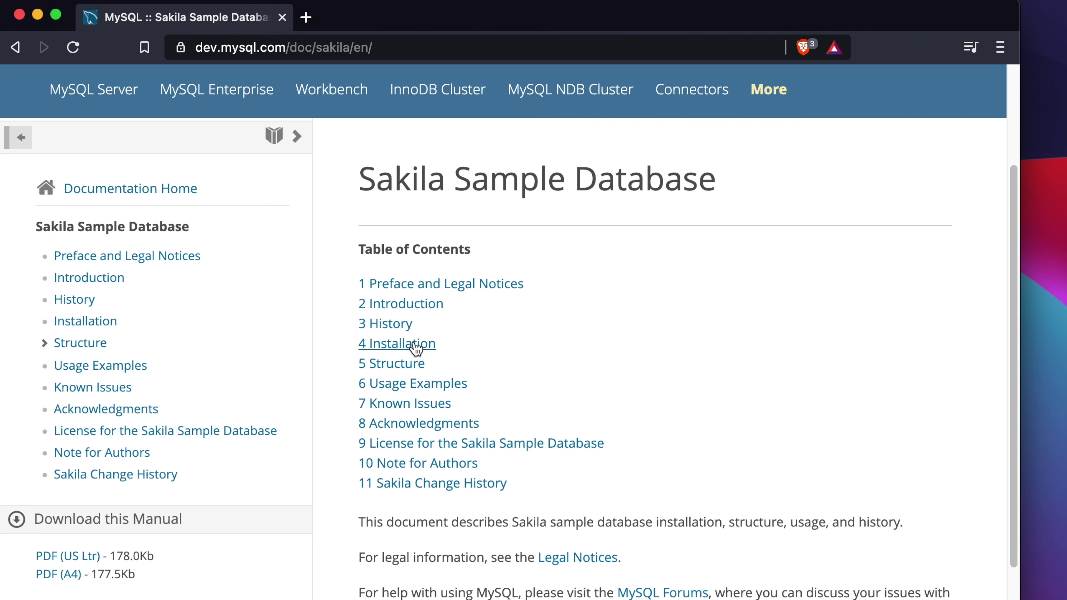
# Go to '4 Installation' and select the mysql login command line in the steps.
pyautogui.click(428, 345)
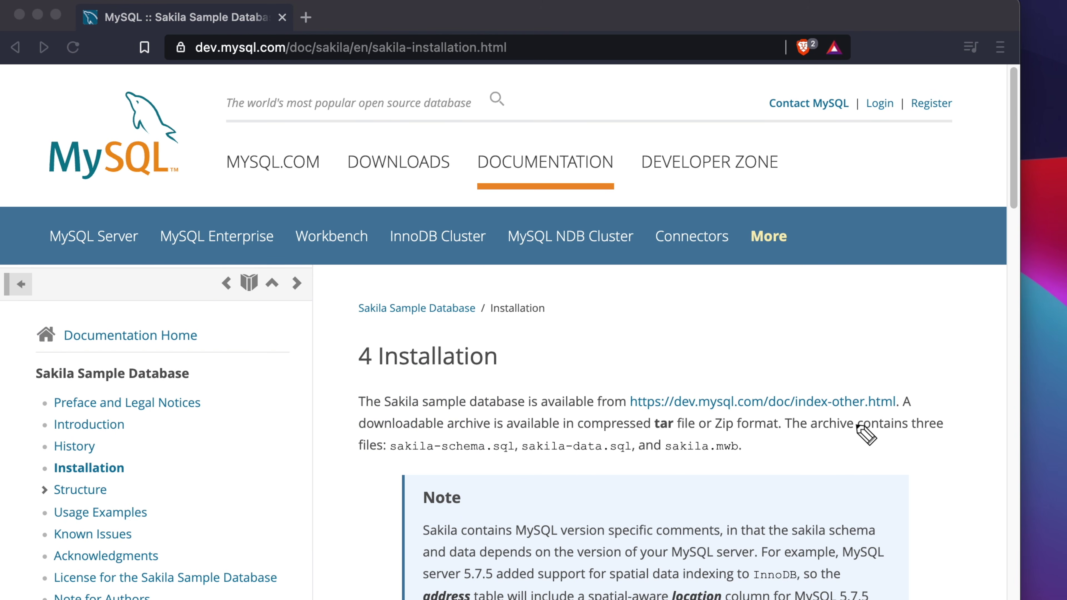
pyautogui.moveTo(630, 411); pyautogui.dragTo(903, 409)
pyautogui.moveTo(1012, 180); pyautogui.dragTo(987, 402)
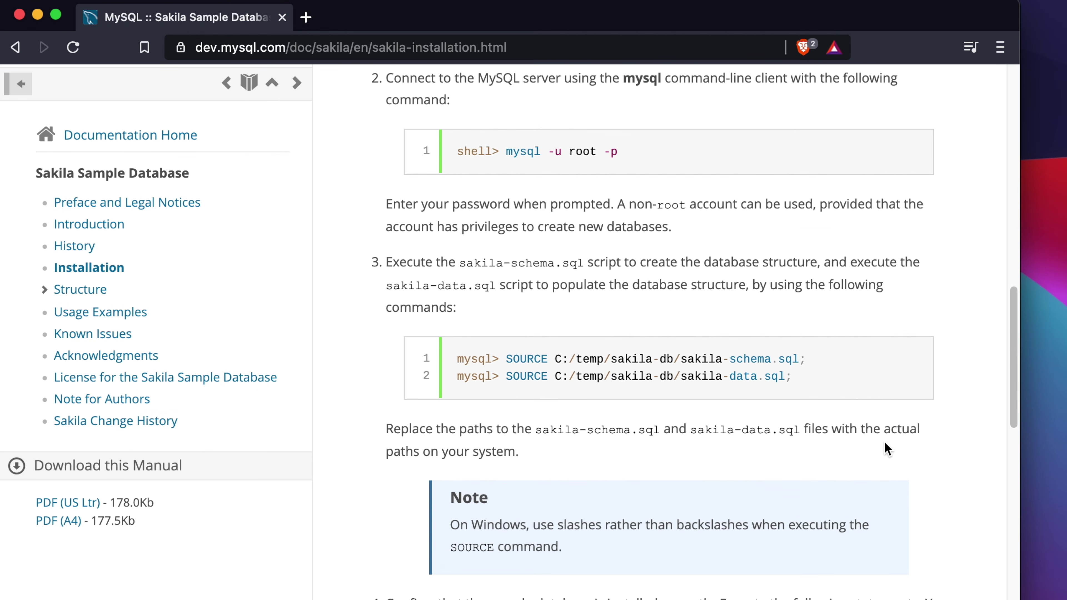
pyautogui.moveTo(792, 377); pyautogui.dragTo(643, 377)
pyautogui.scroll(5, 714, 336)
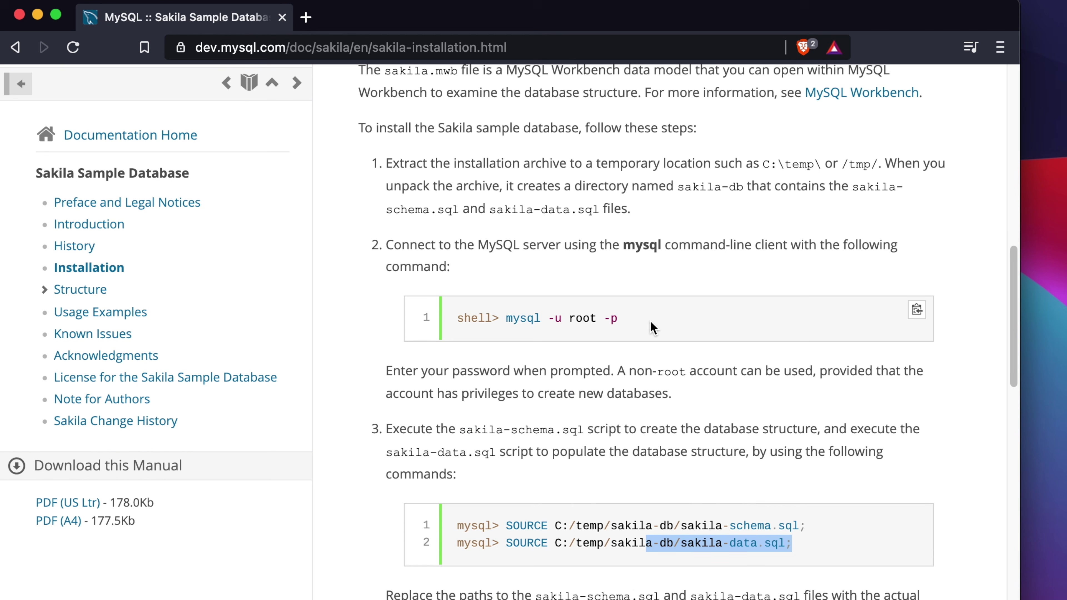
pyautogui.tripleClick(536, 311)
pyautogui.scroll(10, 536, 311)
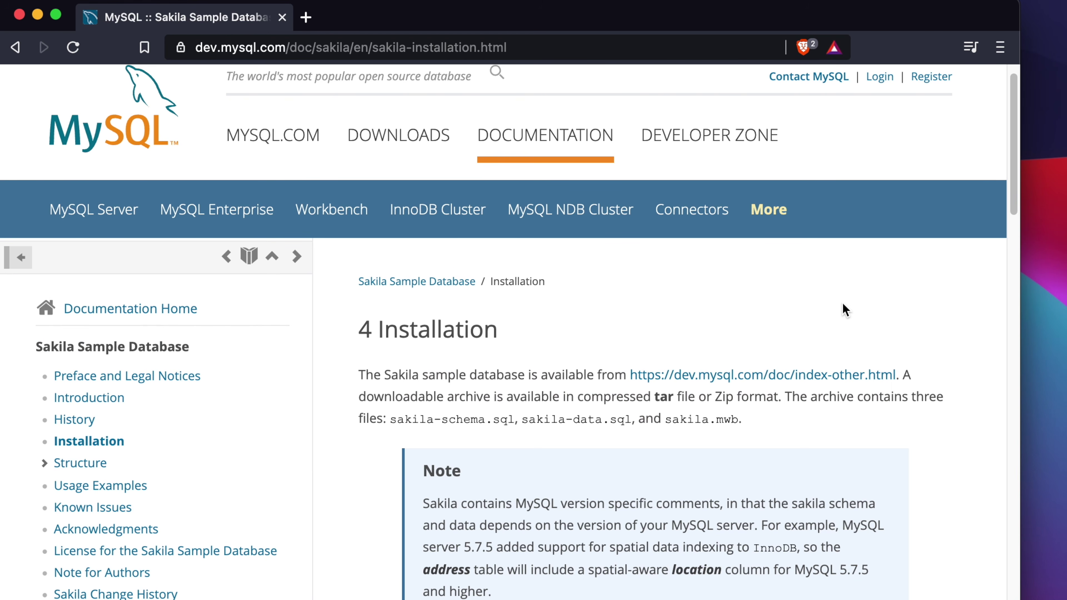
# Follow the index-other.html link and bring the Example Databases sakila downloads into view.
pyautogui.click(786, 376)
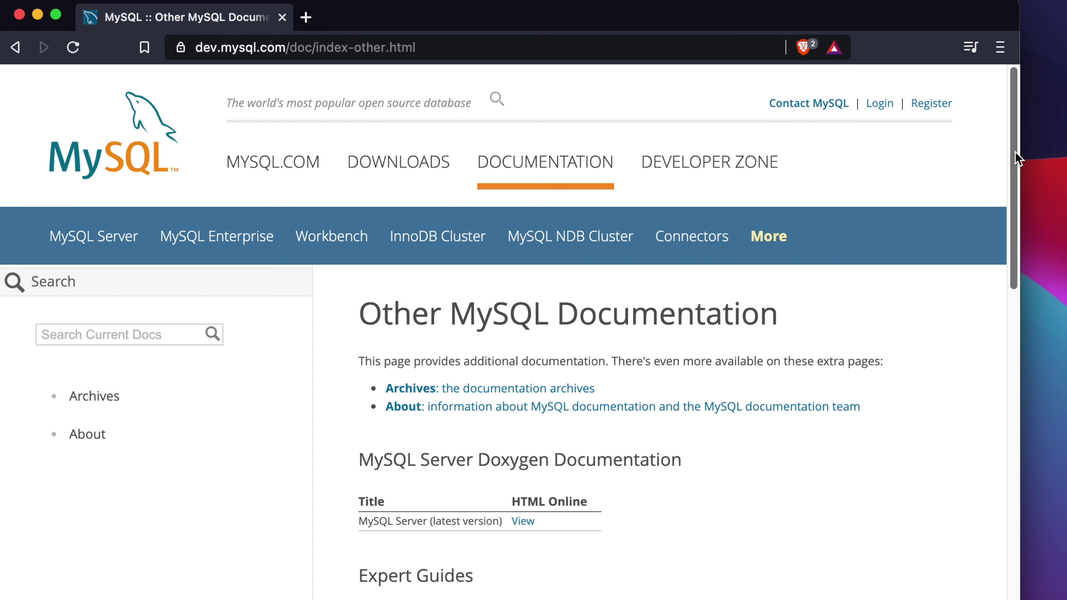
pyautogui.moveTo(1013, 169); pyautogui.dragTo(974, 376)
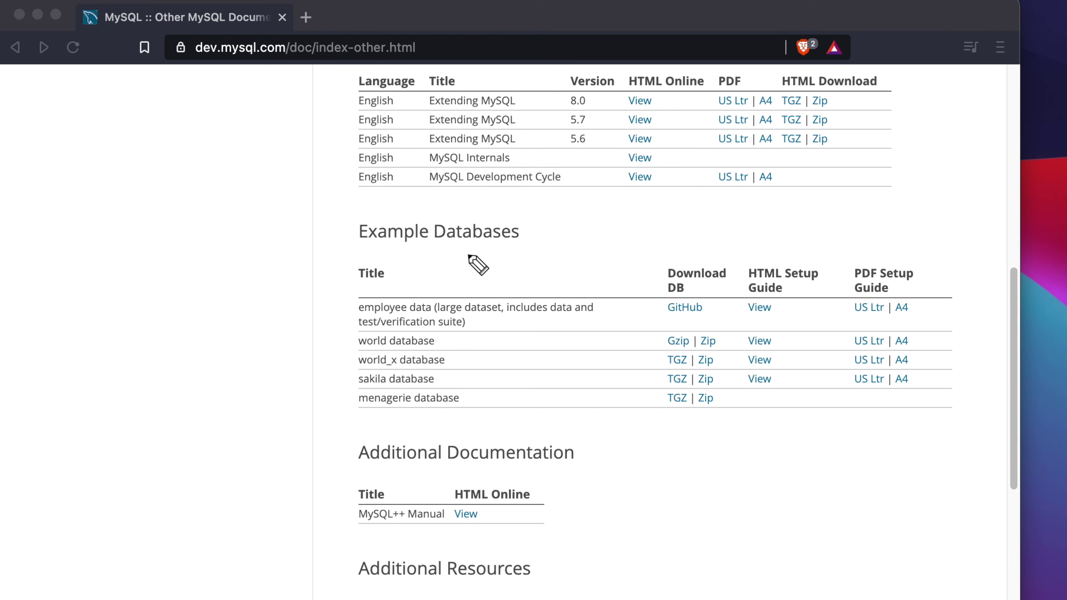
pyautogui.moveTo(352, 213)
pyautogui.mouseDown()
pyautogui.moveTo(356, 235)
pyautogui.moveTo(538, 250)
pyautogui.moveTo(362, 207)
pyautogui.mouseUp()
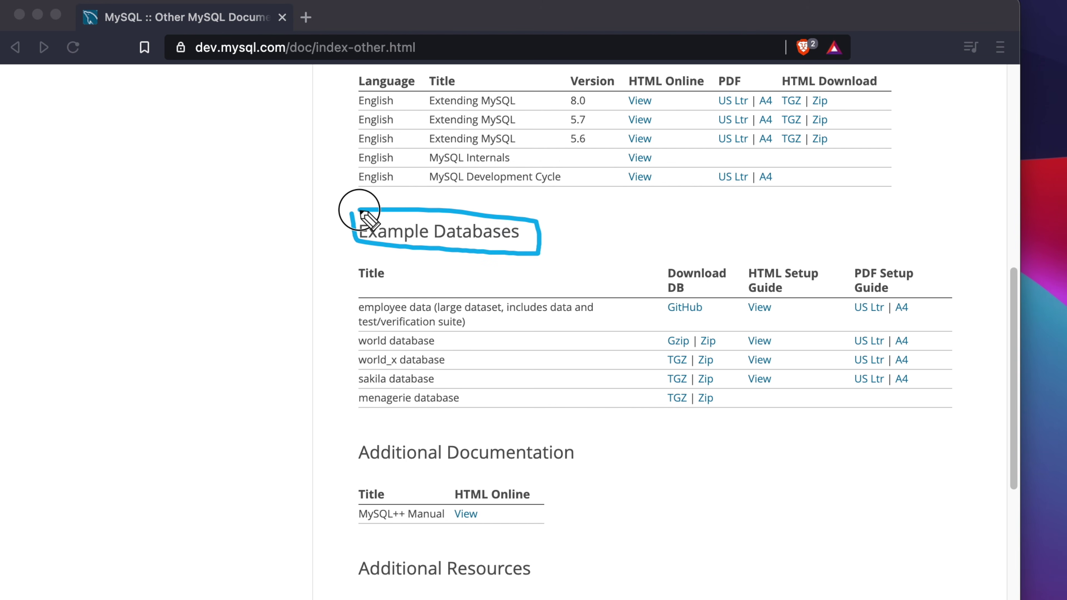
pyautogui.moveTo(352, 391); pyautogui.dragTo(476, 387)
pyautogui.moveTo(310, 400)
pyautogui.mouseDown()
pyautogui.moveTo(341, 381)
pyautogui.moveTo(336, 400)
pyautogui.mouseUp()
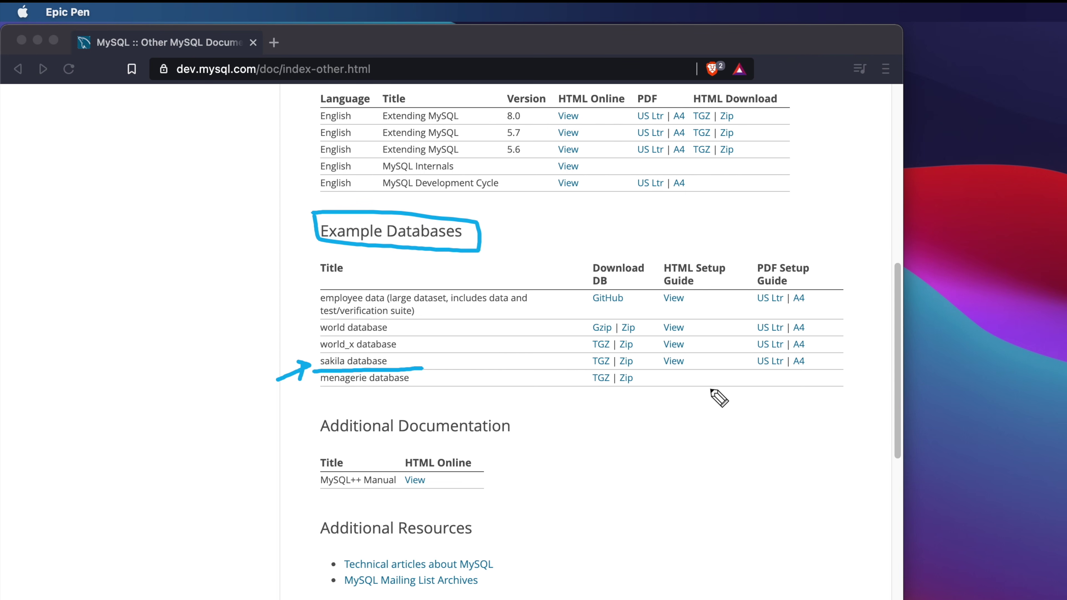
pyautogui.moveTo(615, 376)
pyautogui.mouseDown()
pyautogui.moveTo(631, 362)
pyautogui.moveTo(624, 351)
pyautogui.moveTo(613, 372)
pyautogui.mouseUp()
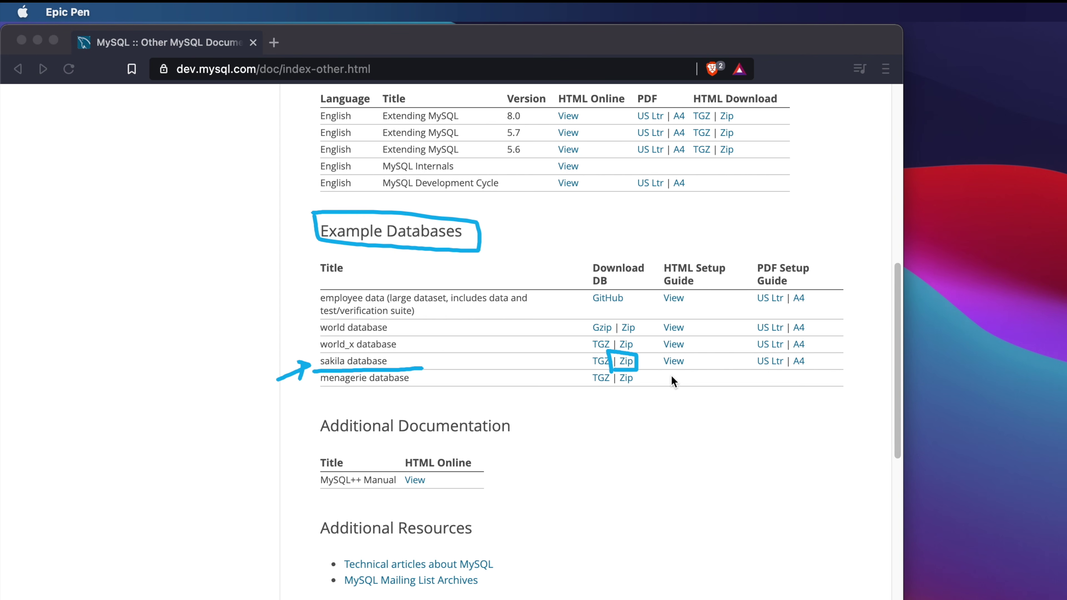
# Download the sakila database Zip archive and save it into Downloads.
pyautogui.click(626, 362)
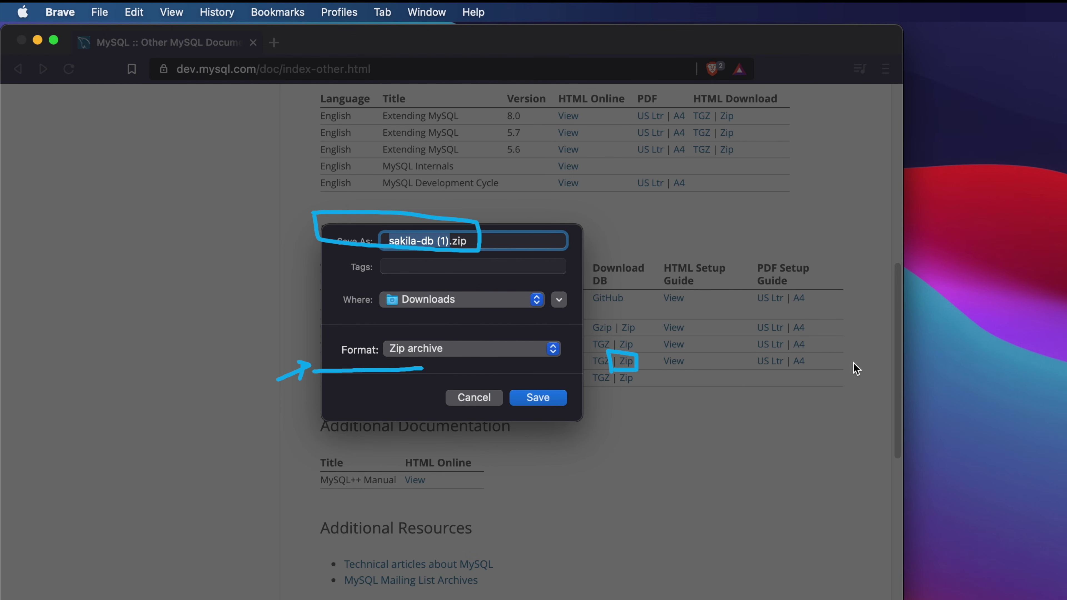
pyautogui.hotkey('ctrl', 'shift', 'd')
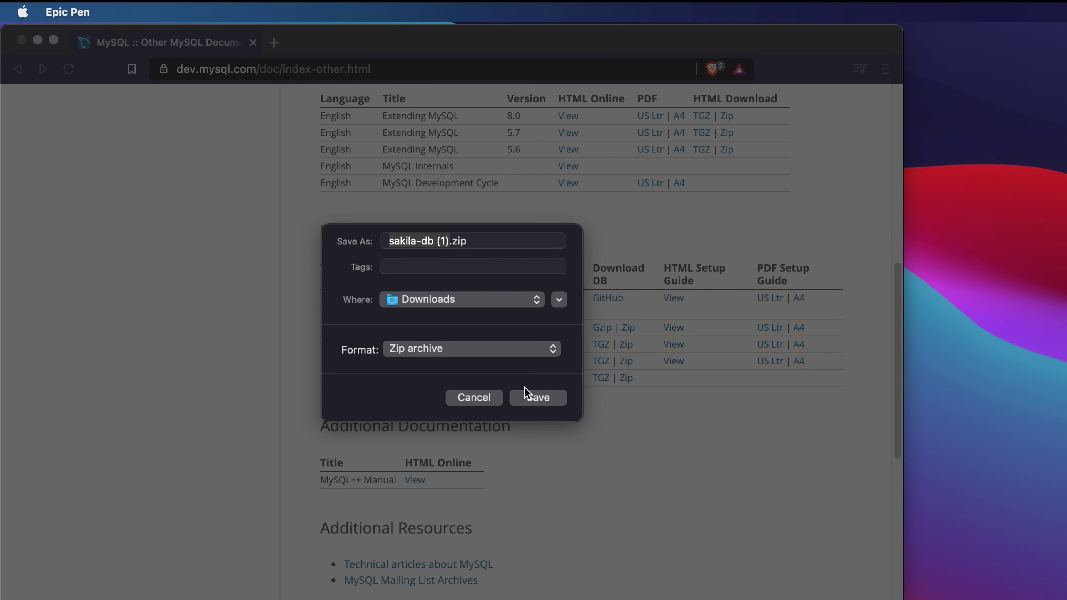
pyautogui.click(542, 398)
pyautogui.click(543, 398)
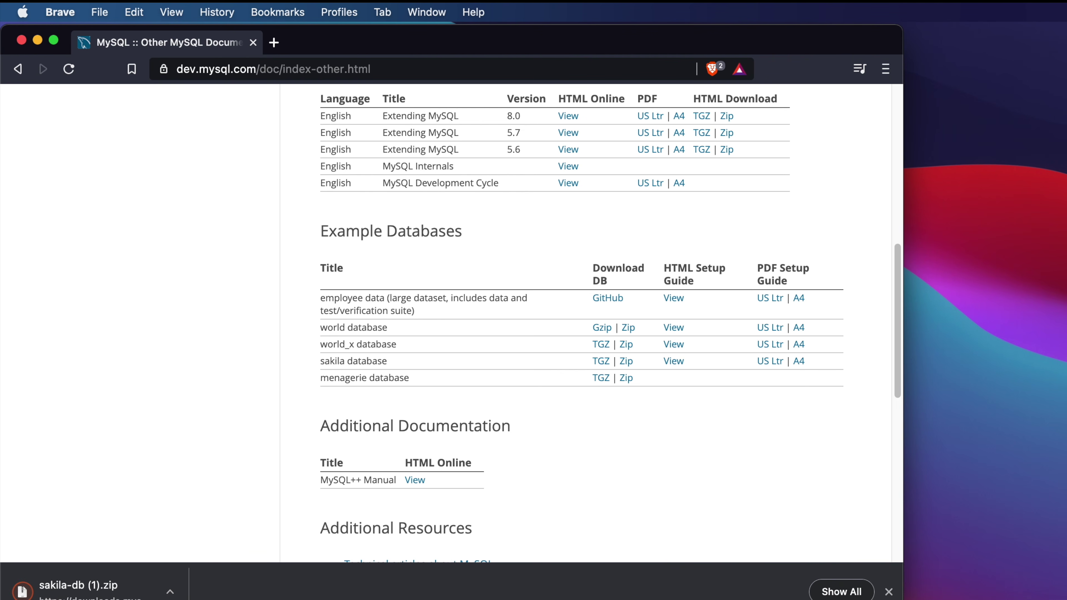
# Draw an arrow at the finished download, erase it, and switch to a Finder window.
pyautogui.moveTo(229, 463)
pyautogui.mouseDown()
pyautogui.moveTo(91, 569)
pyautogui.moveTo(117, 513)
pyautogui.mouseUp()
pyautogui.moveTo(103, 554); pyautogui.dragTo(145, 558)
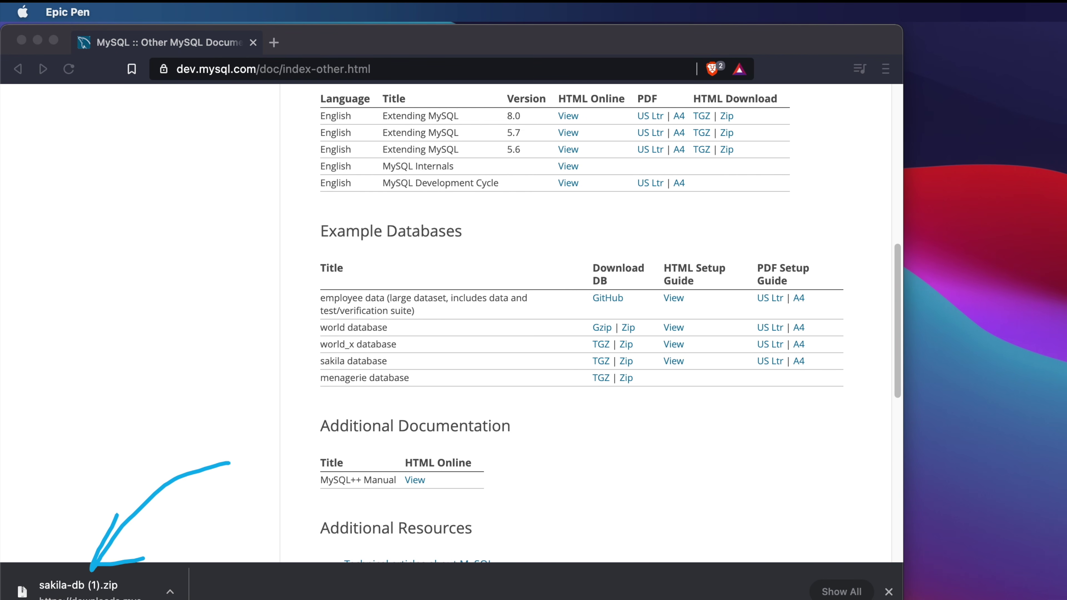
pyautogui.hotkey('ctrl', 'shift', 'z')
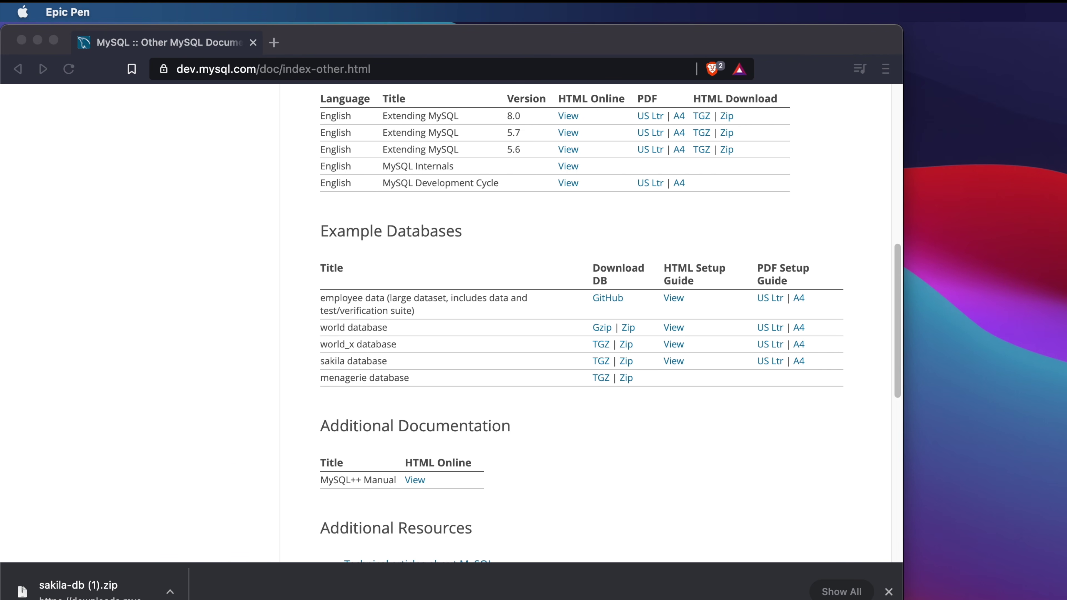
pyautogui.press('super+Tab')
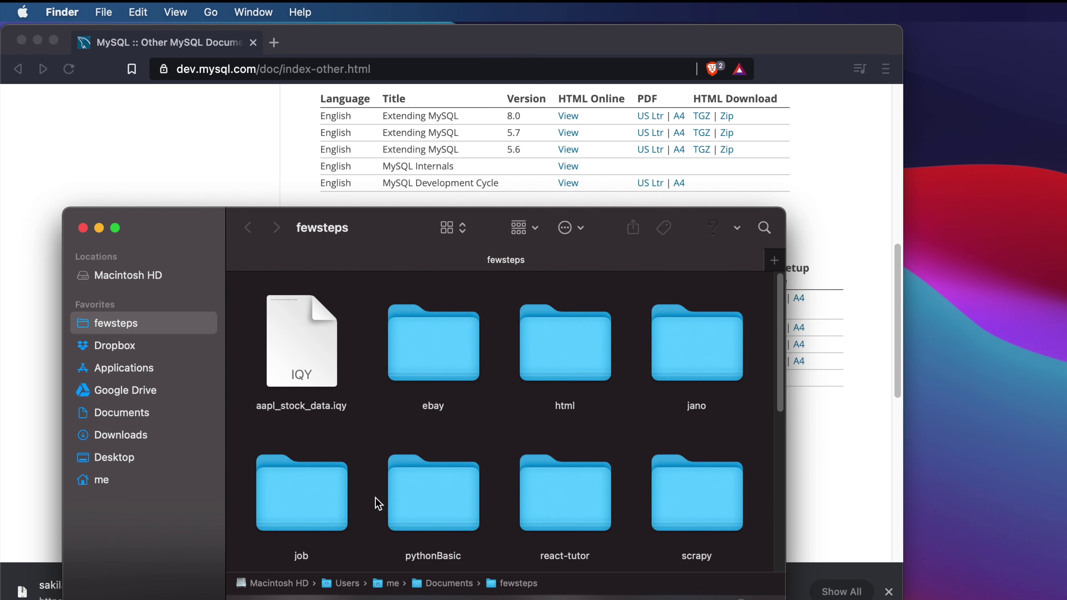
# Show the Downloads folder and circle the sakila-db (1).zip file, then erase the marks.
pyautogui.click(111, 439)
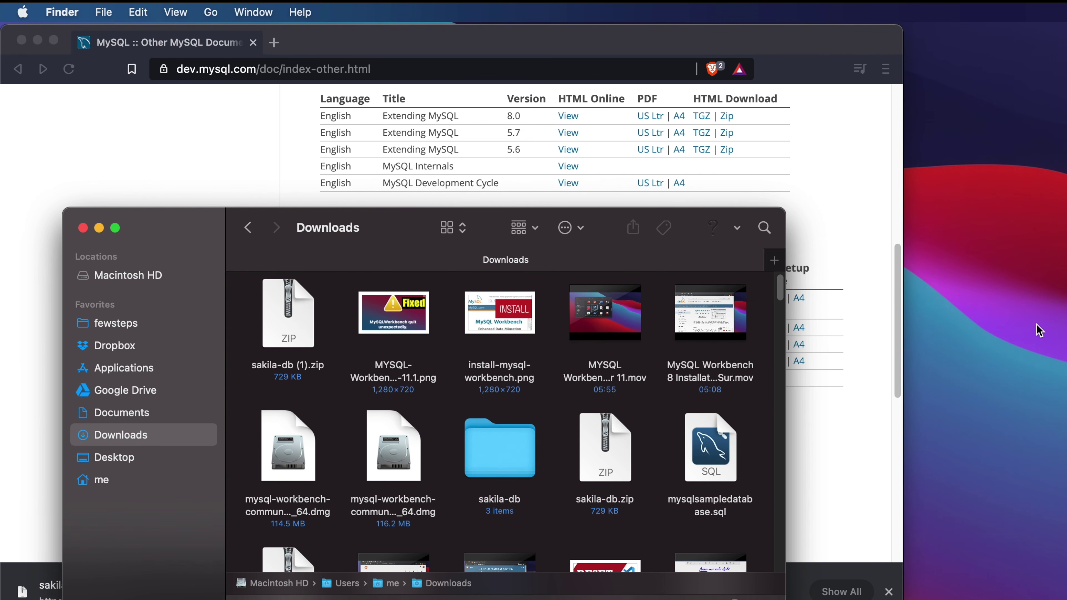
pyautogui.press('super+Tab')
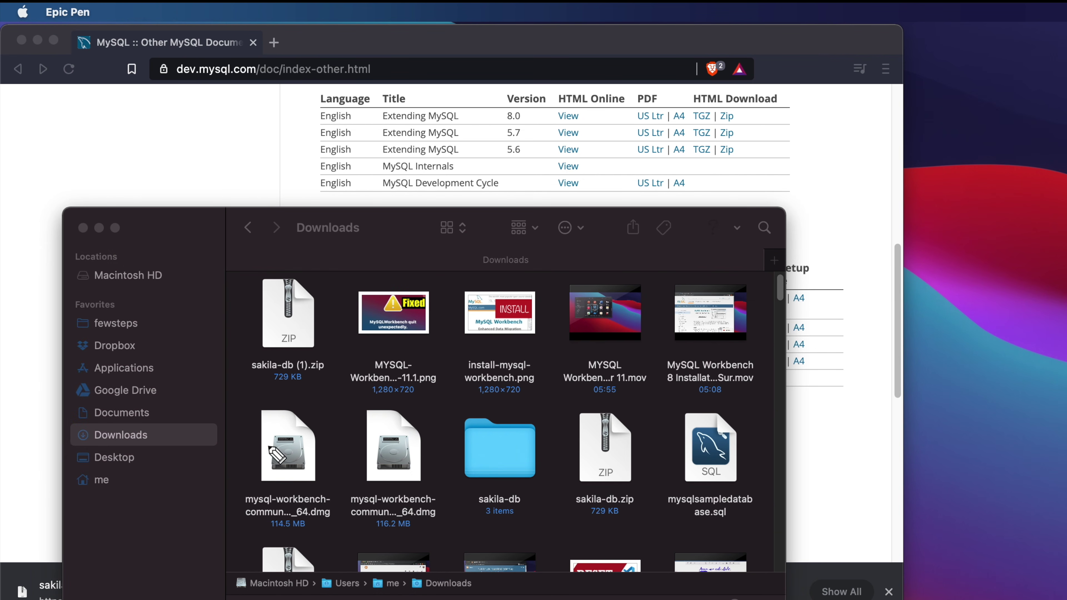
pyautogui.moveTo(73, 418)
pyautogui.mouseDown()
pyautogui.moveTo(167, 465)
pyautogui.moveTo(78, 421)
pyautogui.mouseUp()
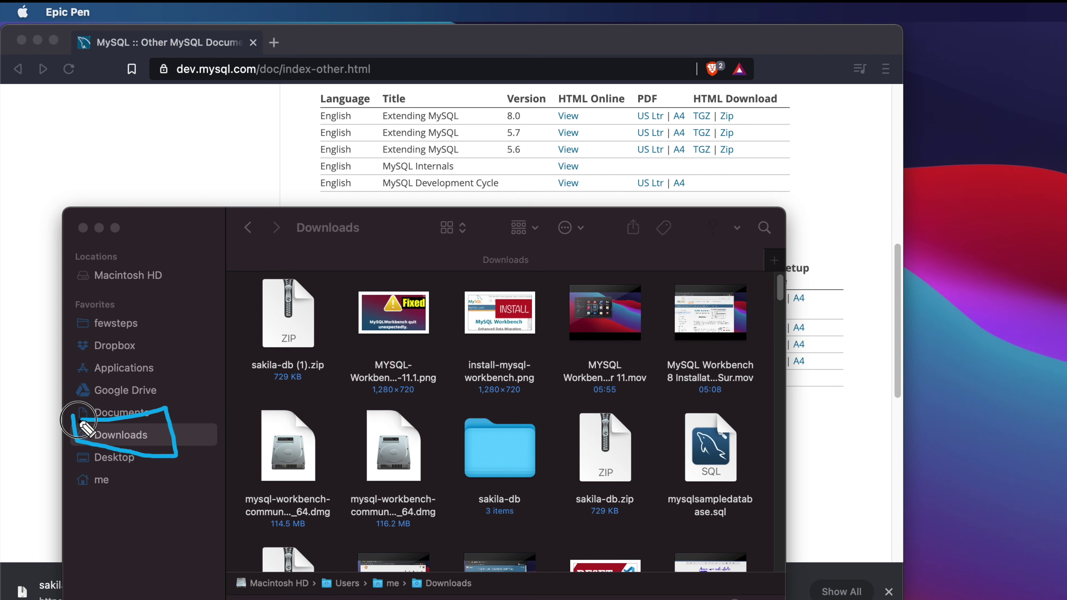
pyautogui.moveTo(243, 266); pyautogui.dragTo(240, 310)
pyautogui.moveTo(237, 353)
pyautogui.mouseDown()
pyautogui.moveTo(333, 404)
pyautogui.moveTo(336, 267)
pyautogui.moveTo(245, 269)
pyautogui.mouseUp()
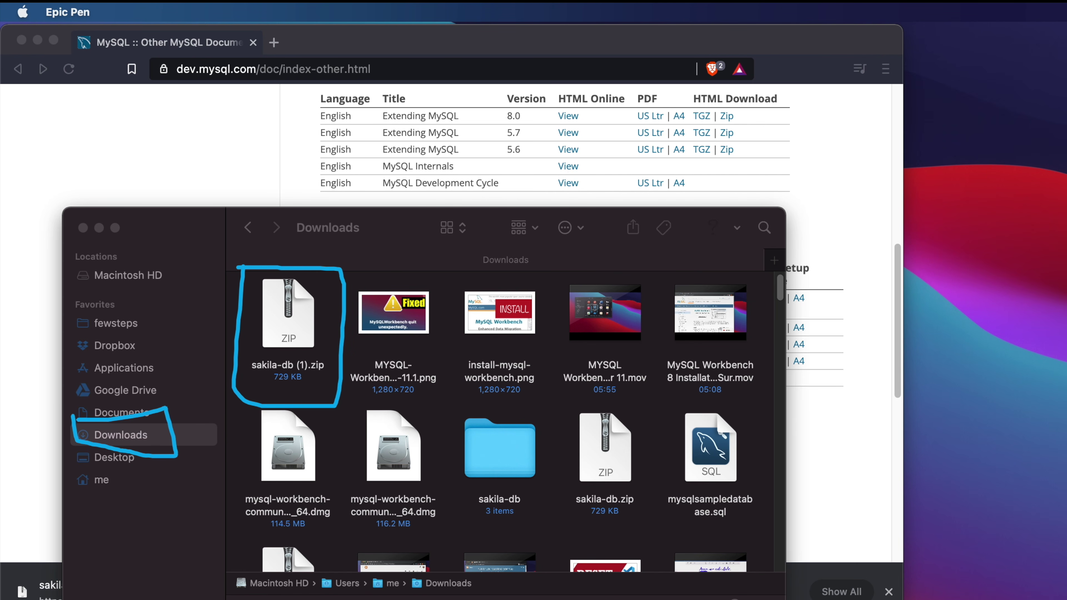
pyautogui.press('super+shift+c')
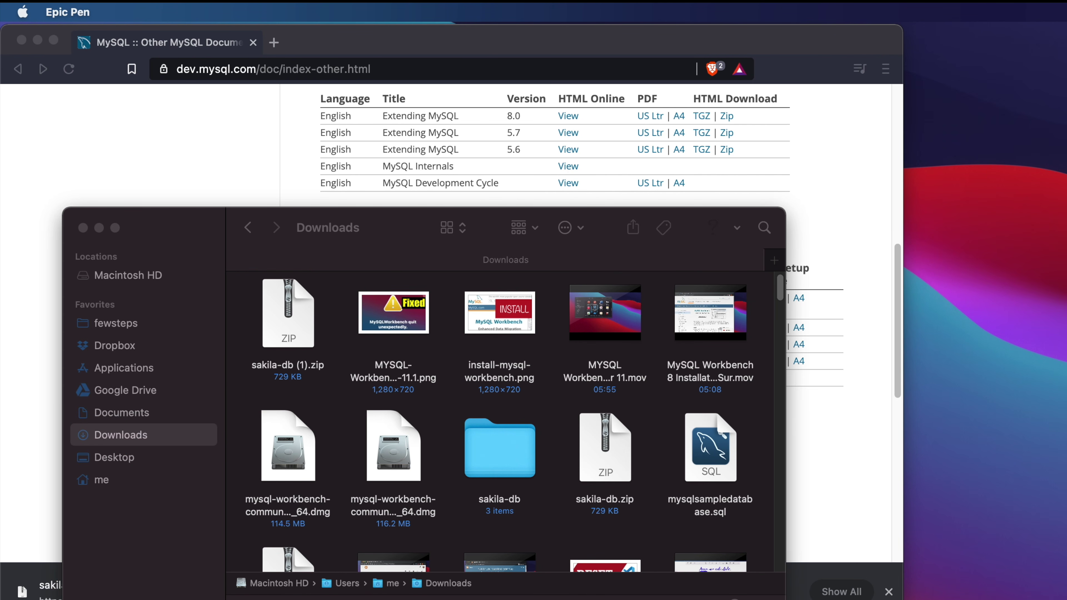
# Open sakila-db (1).zip to extract it into a sakila-db 2 folder.
pyautogui.click(308, 328)
pyautogui.rightClick(295, 317)
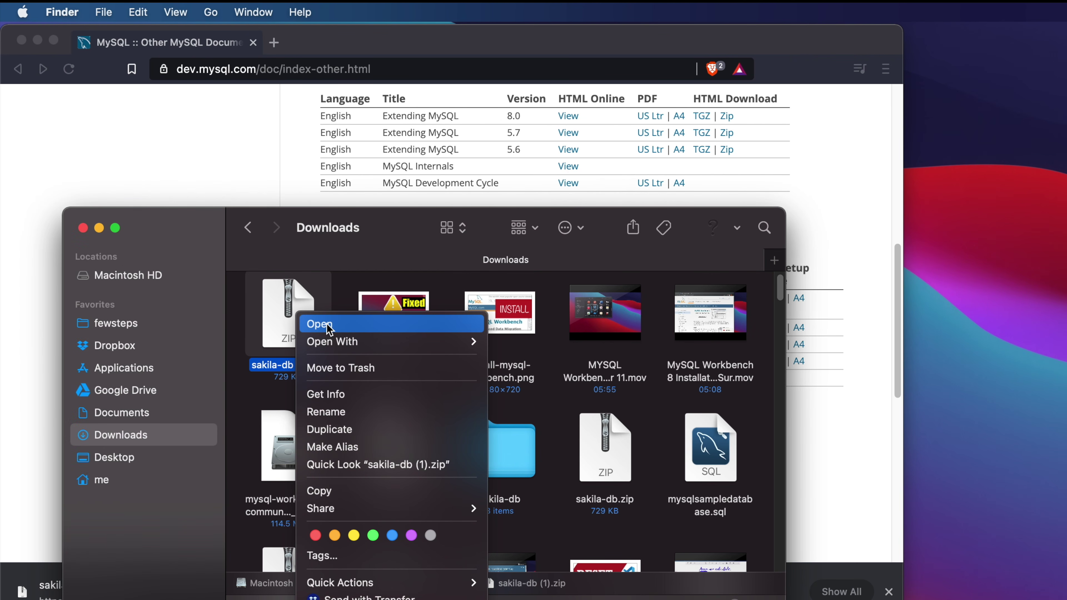
pyautogui.click(320, 324)
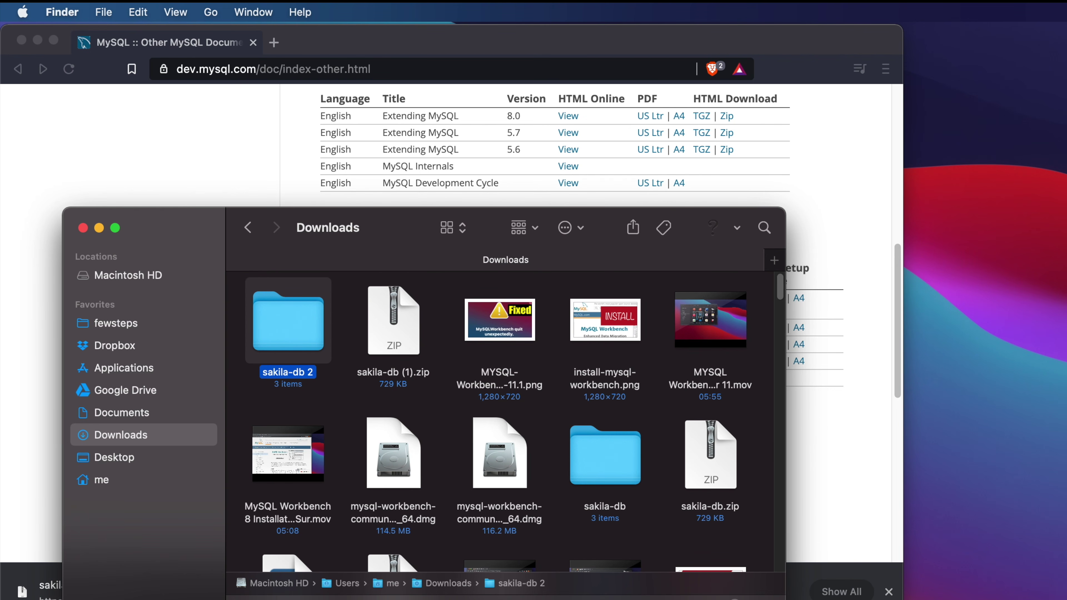
# Open sakila-db 2 and mark sakila-schema.sql as step 1, sakila-data.sql as step 2.
pyautogui.doubleClick(326, 330)
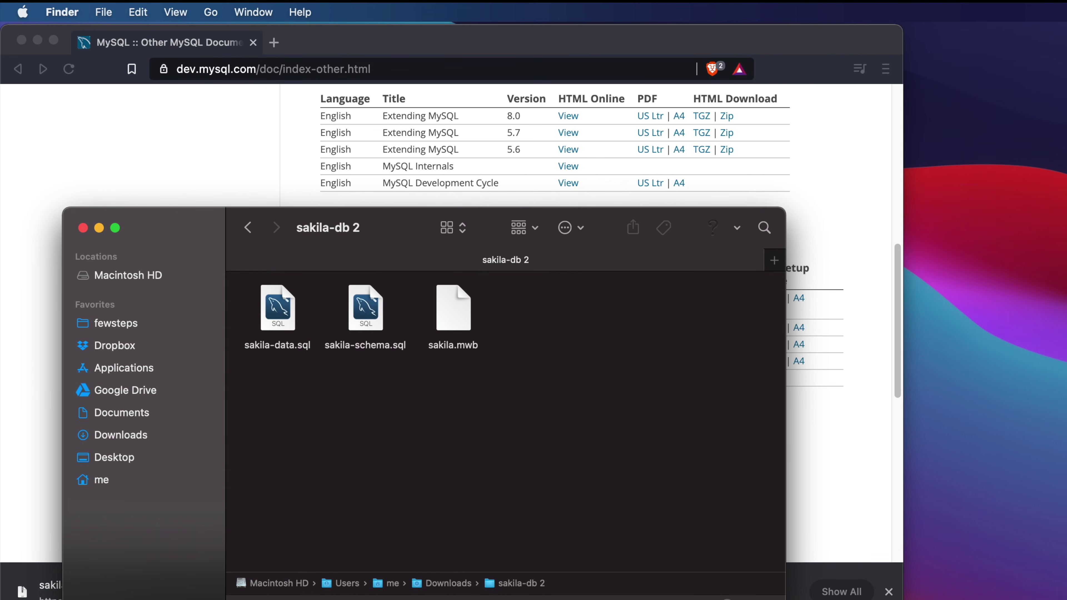
pyautogui.hotkey('ctrl', 'shift', 'p')
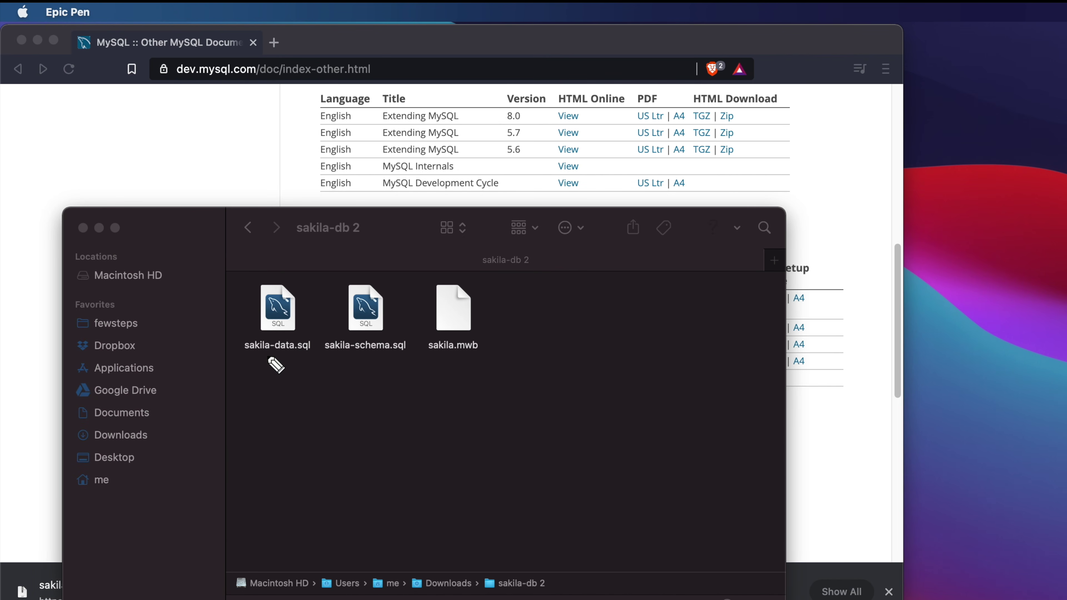
pyautogui.moveTo(246, 356); pyautogui.dragTo(402, 358)
pyautogui.moveTo(416, 312)
pyautogui.mouseDown()
pyautogui.moveTo(404, 333)
pyautogui.moveTo(414, 328)
pyautogui.mouseUp()
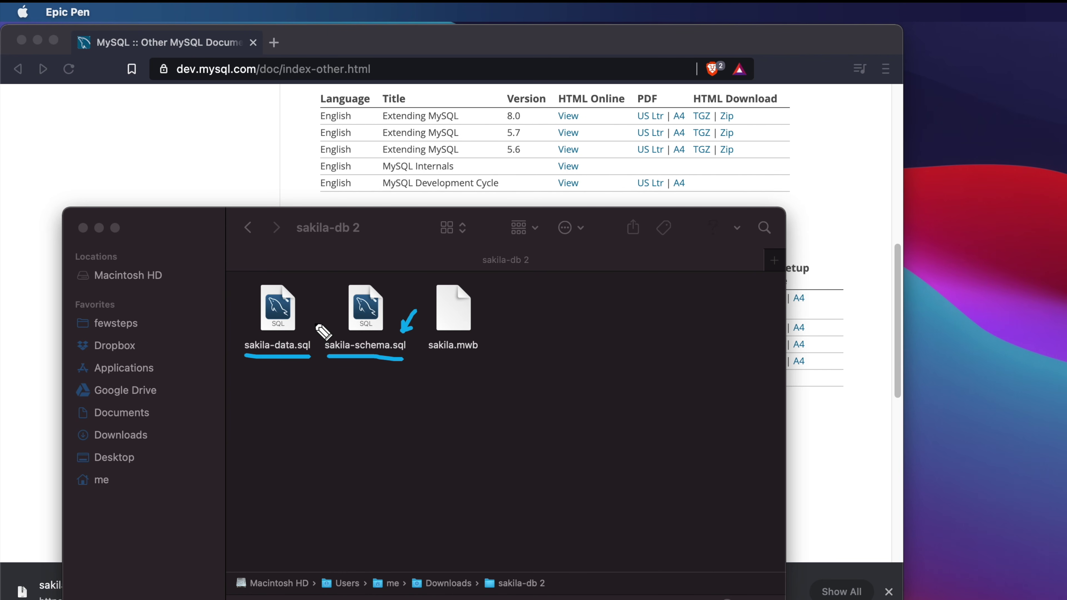
pyautogui.moveTo(315, 321)
pyautogui.mouseDown()
pyautogui.moveTo(306, 333)
pyautogui.moveTo(323, 328)
pyautogui.mouseUp()
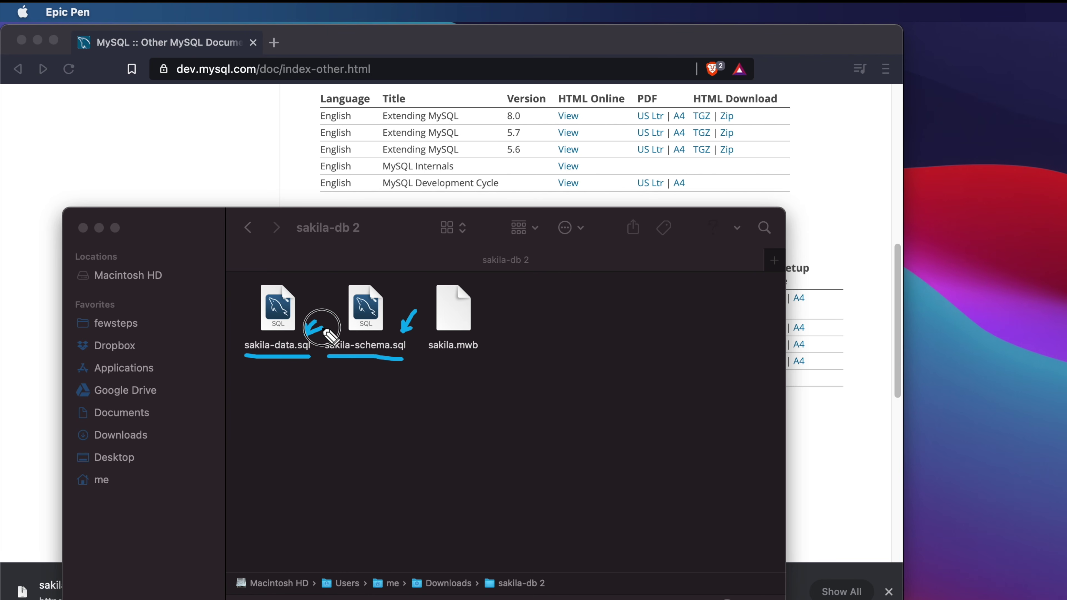
pyautogui.moveTo(318, 434)
pyautogui.mouseDown()
pyautogui.moveTo(357, 374)
pyautogui.moveTo(313, 379)
pyautogui.moveTo(357, 393)
pyautogui.mouseUp()
pyautogui.moveTo(351, 431)
pyautogui.mouseDown()
pyautogui.moveTo(349, 450)
pyautogui.moveTo(361, 418)
pyautogui.mouseUp()
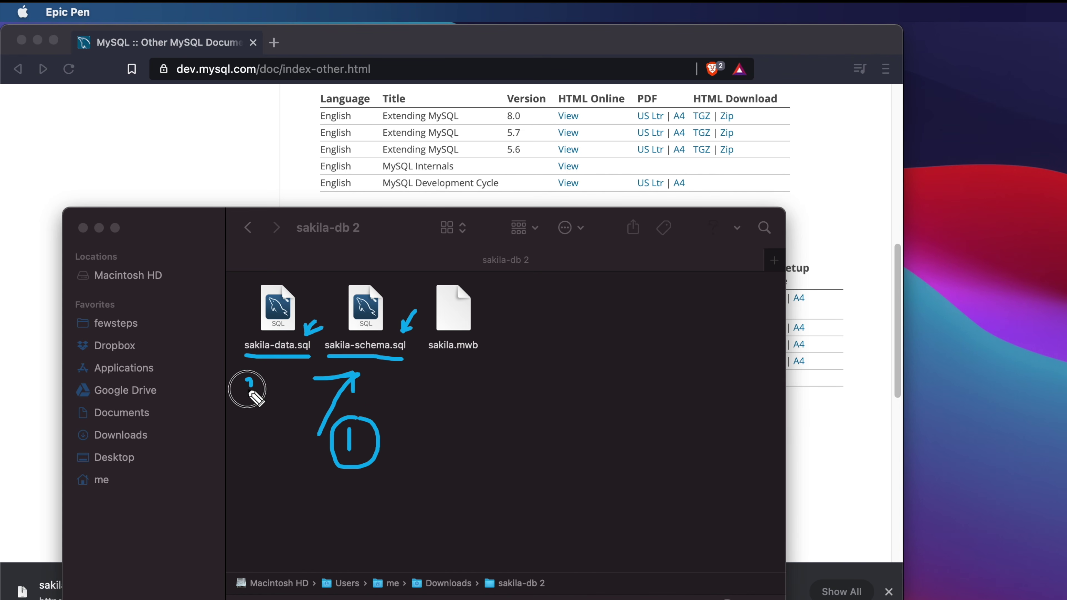
pyautogui.moveTo(242, 377)
pyautogui.mouseDown()
pyautogui.moveTo(255, 393)
pyautogui.moveTo(224, 380)
pyautogui.moveTo(277, 391)
pyautogui.moveTo(258, 370)
pyautogui.moveTo(237, 378)
pyautogui.moveTo(206, 341)
pyautogui.moveTo(252, 328)
pyautogui.mouseUp()
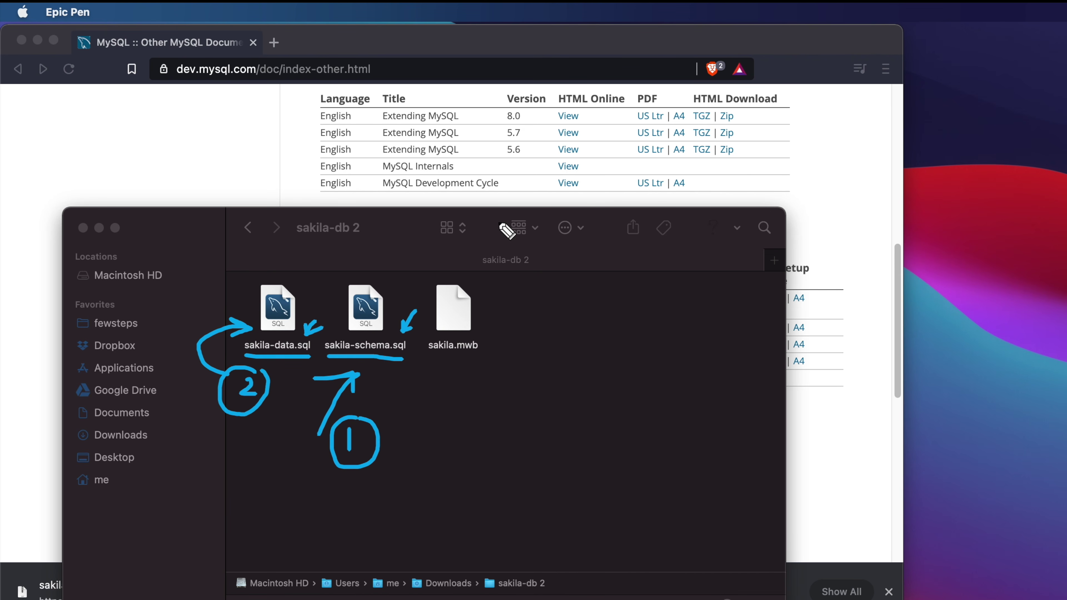
# Point again at sakila-schema.sql, clear annotations, close the folder window and minimize Brave.
pyautogui.moveTo(458, 241); pyautogui.dragTo(383, 276)
pyautogui.moveTo(420, 238)
pyautogui.mouseDown()
pyautogui.moveTo(382, 276)
pyautogui.moveTo(413, 271)
pyautogui.moveTo(408, 238)
pyautogui.moveTo(403, 271)
pyautogui.mouseUp()
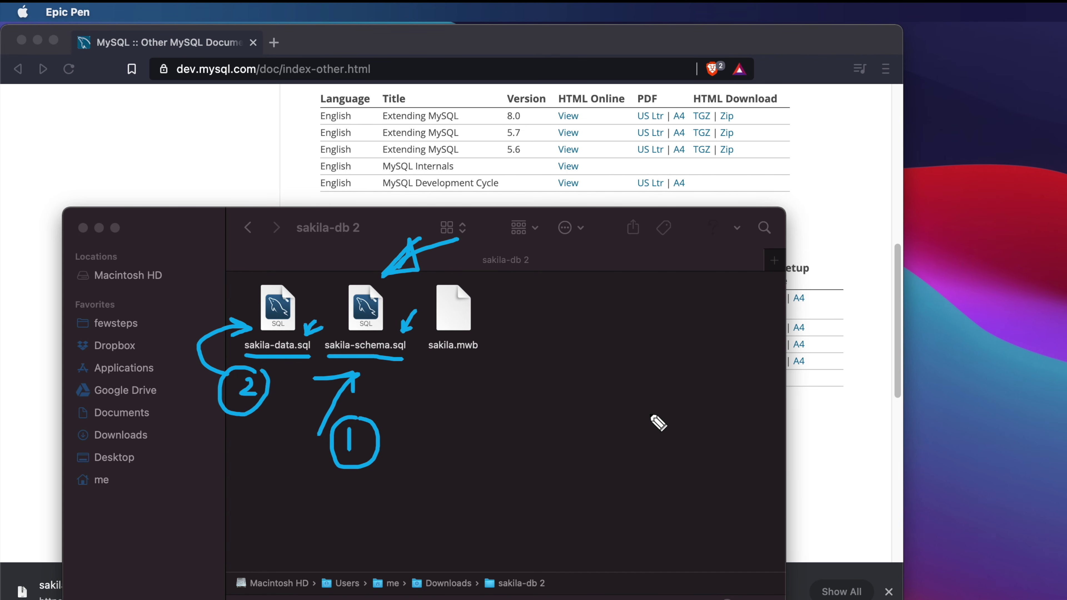
pyautogui.hotkey('ctrl', 'shift', 'c')
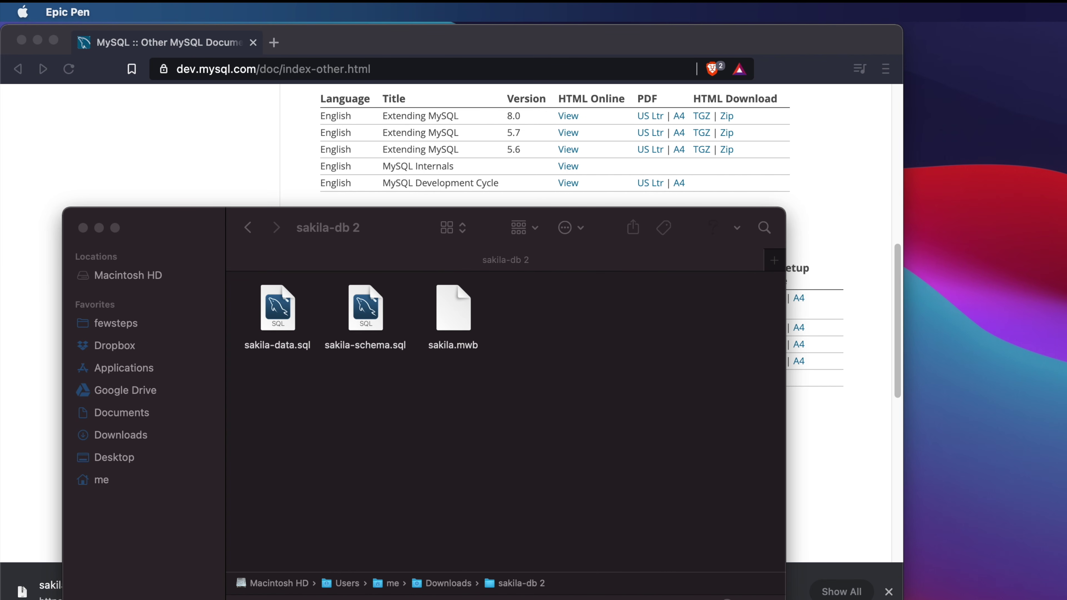
pyautogui.click(82, 228)
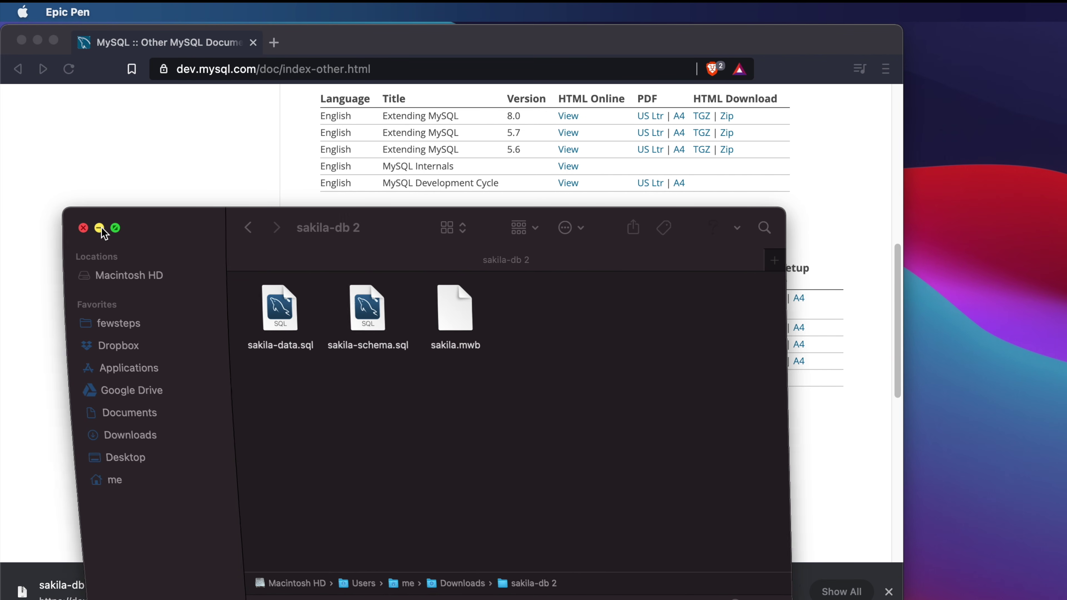
pyautogui.click(37, 41)
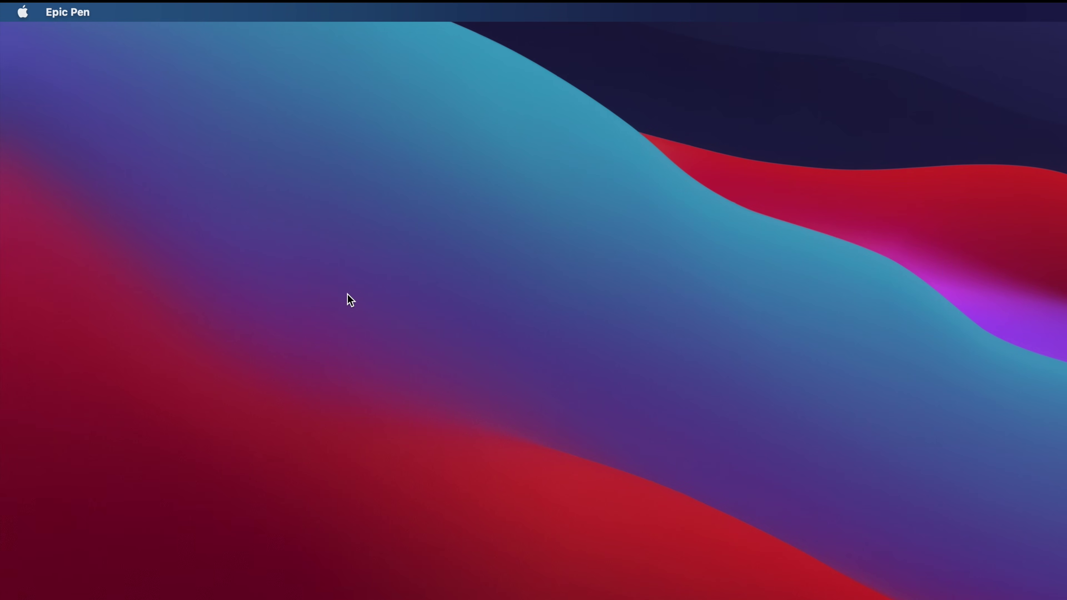
# Launch MySQL Workbench from system search and move its window fully into view.
pyautogui.press('super+space')
pyautogui.write('epi')
pyautogui.write('rk')
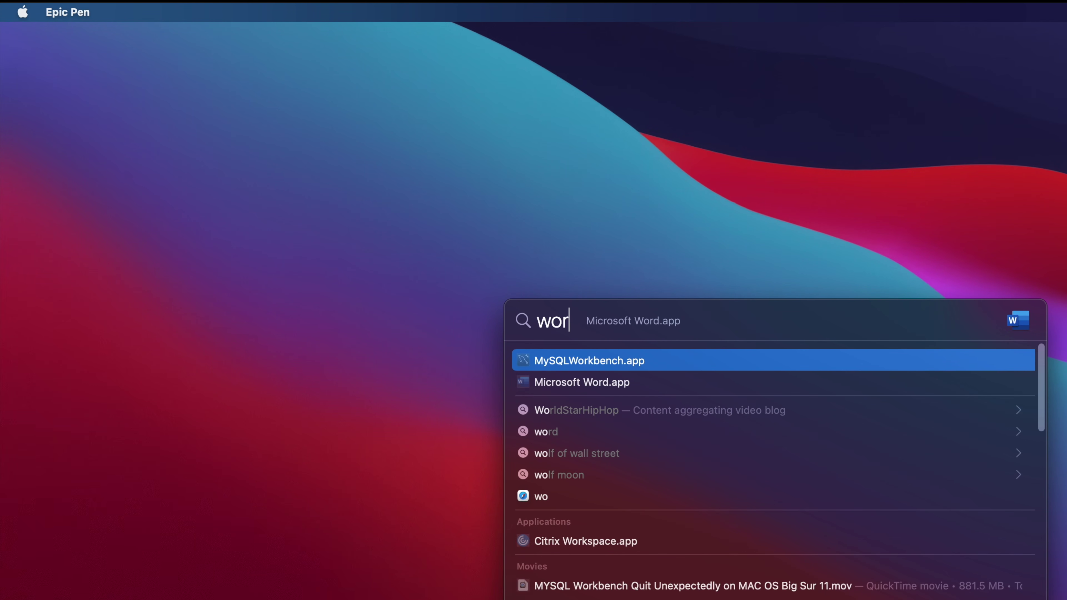
pyautogui.click(591, 363)
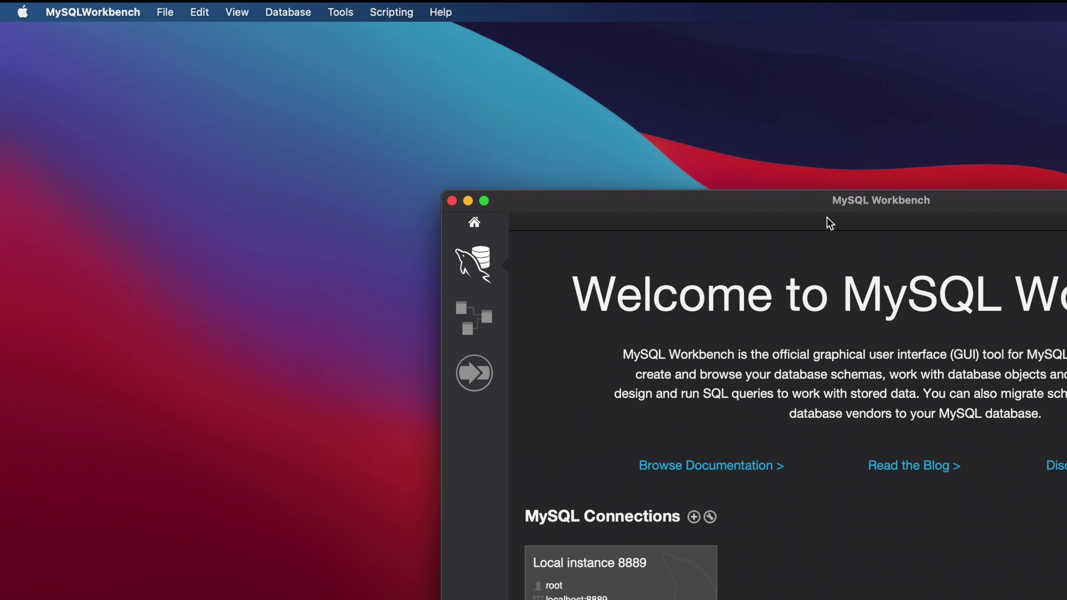
pyautogui.moveTo(836, 202); pyautogui.dragTo(397, 23)
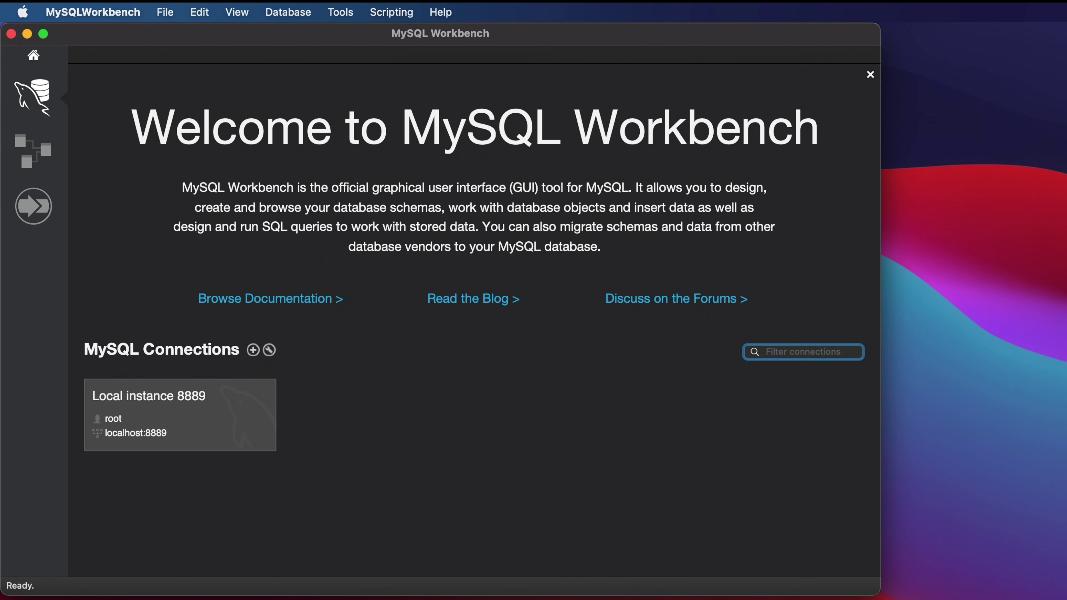
# Highlight the MySQL Connections heading and the Local instance 8889 tile, then clear annotations.
pyautogui.hotkey('ctrl', 'shift', '1')
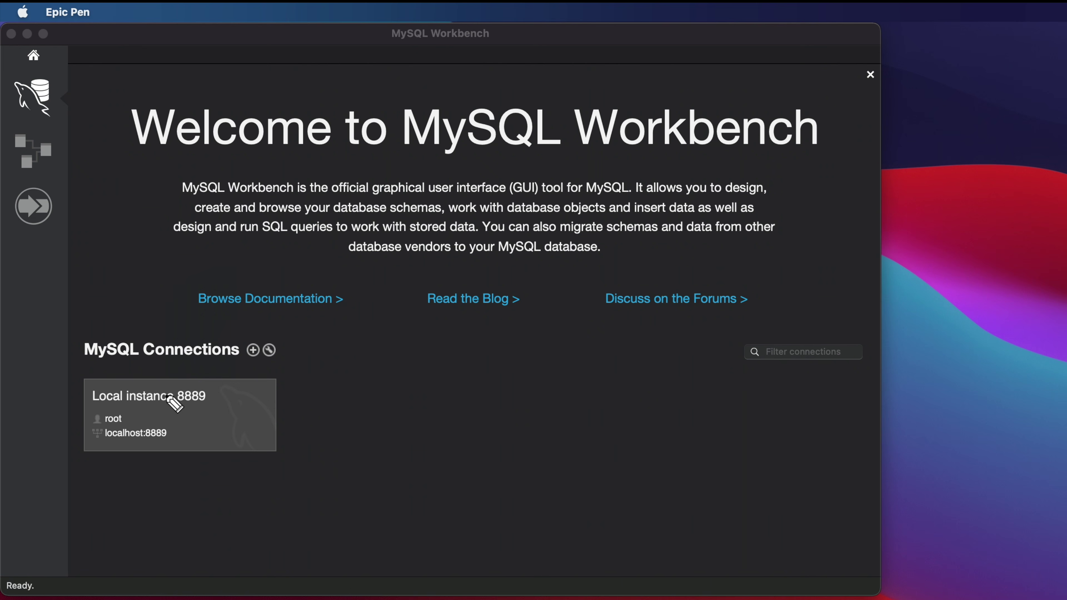
pyautogui.moveTo(74, 364); pyautogui.dragTo(234, 362)
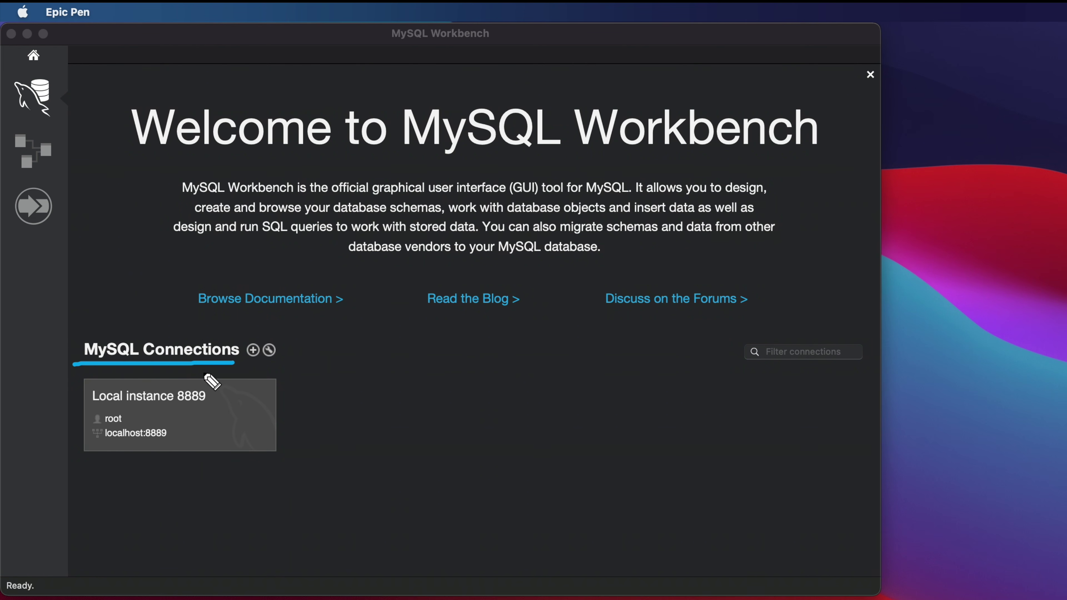
pyautogui.moveTo(67, 380)
pyautogui.mouseDown()
pyautogui.moveTo(263, 471)
pyautogui.moveTo(67, 382)
pyautogui.mouseUp()
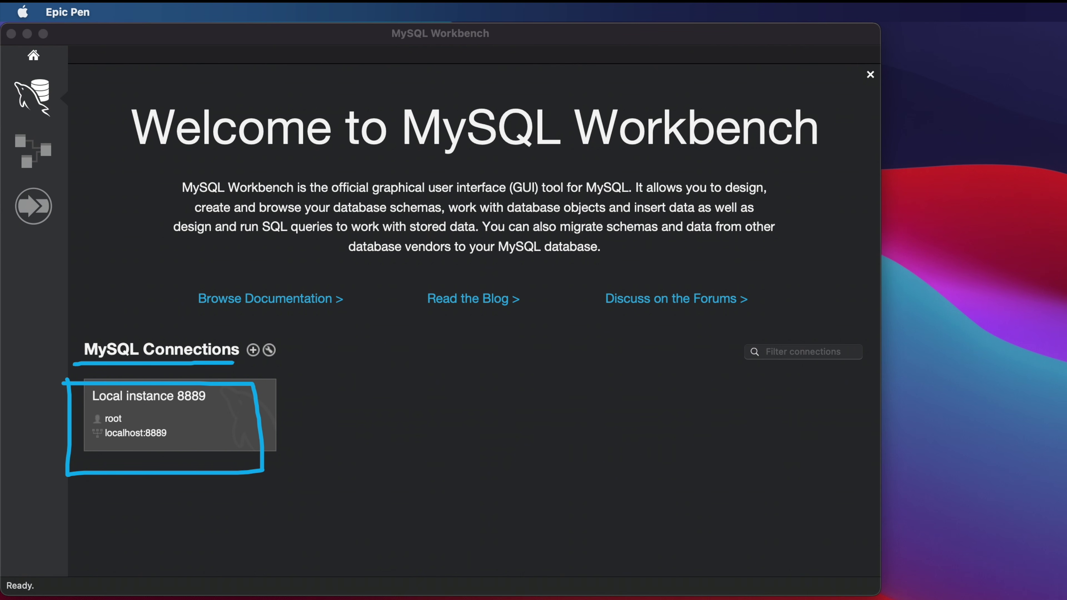
pyautogui.hotkey('ctrl', 'shift', 'c')
# Open the Local instance 8889 connection and bring its password prompt into view.
pyautogui.click(602, 462)
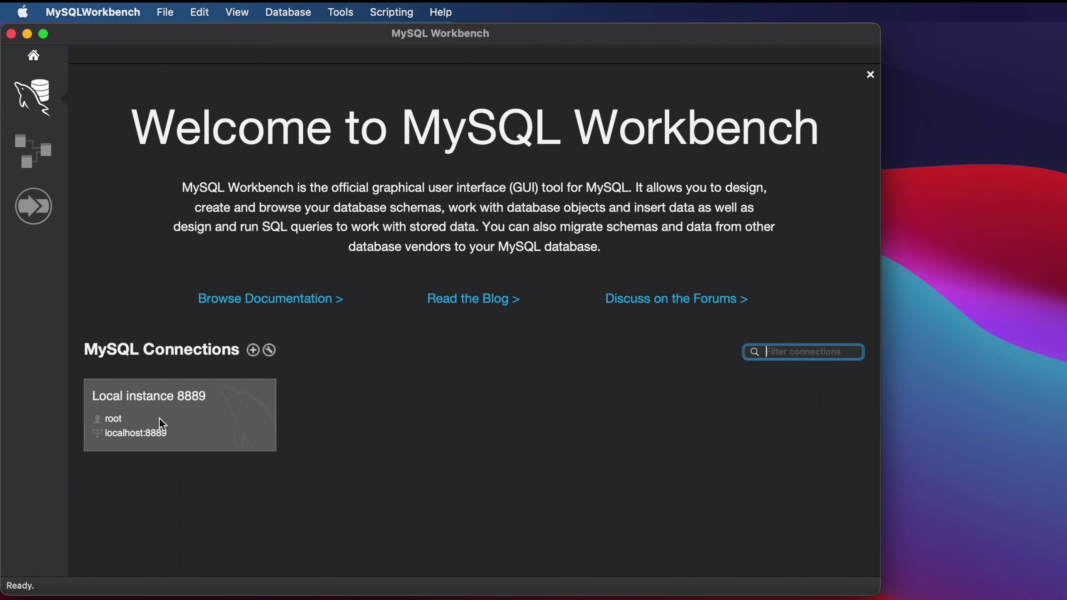
pyautogui.click(141, 406)
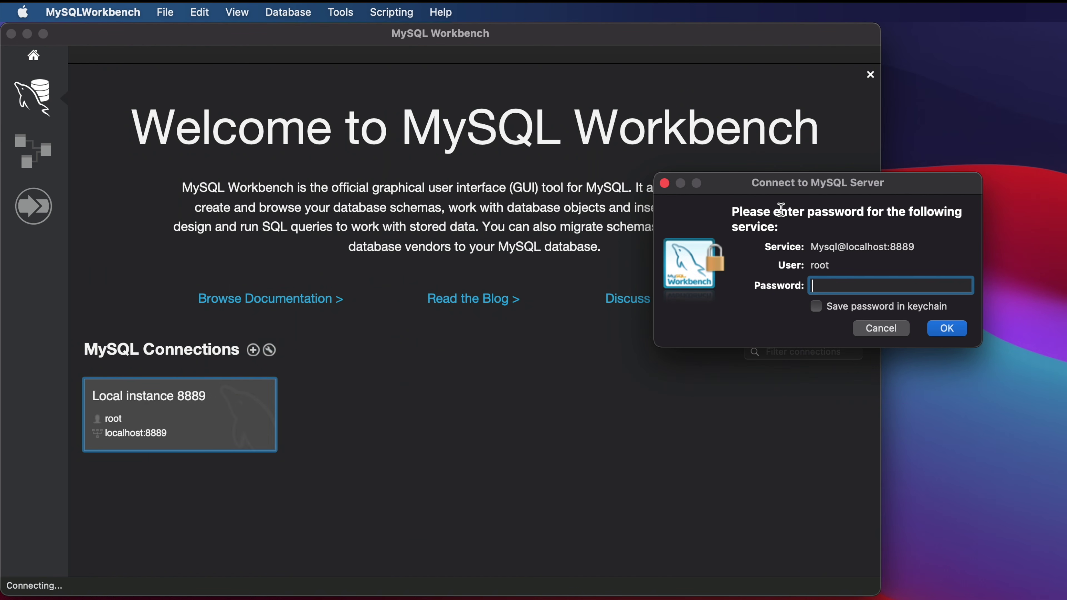
pyautogui.click(606, 183)
pyautogui.moveTo(606, 183); pyautogui.dragTo(316, 183)
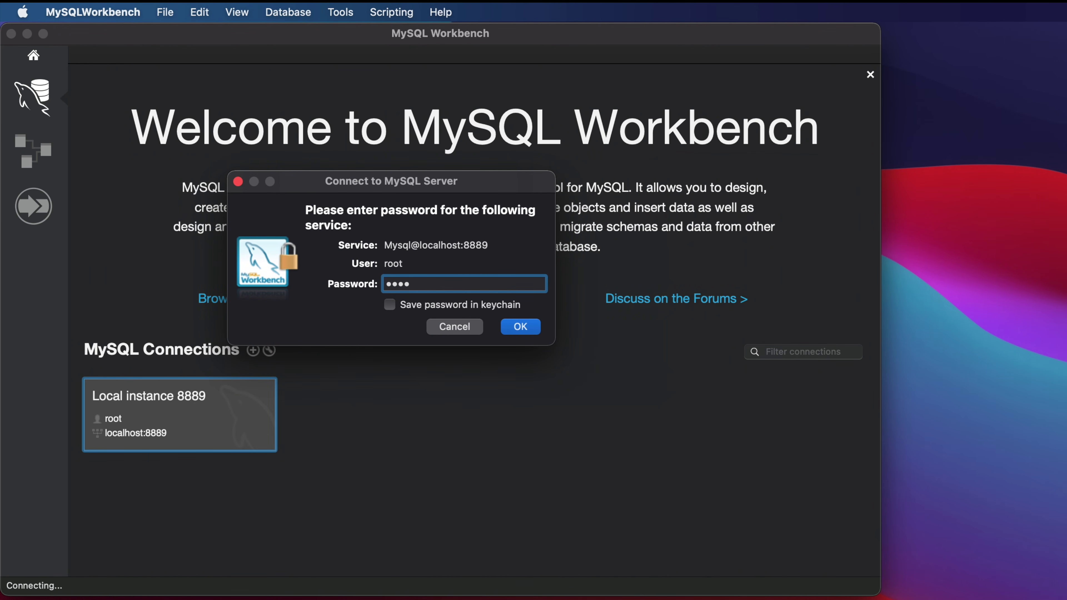
# Mark the entered password, service and root user fields, clear the marks, and connect.
pyautogui.hotkey('ctrl', 'shift', 'p')
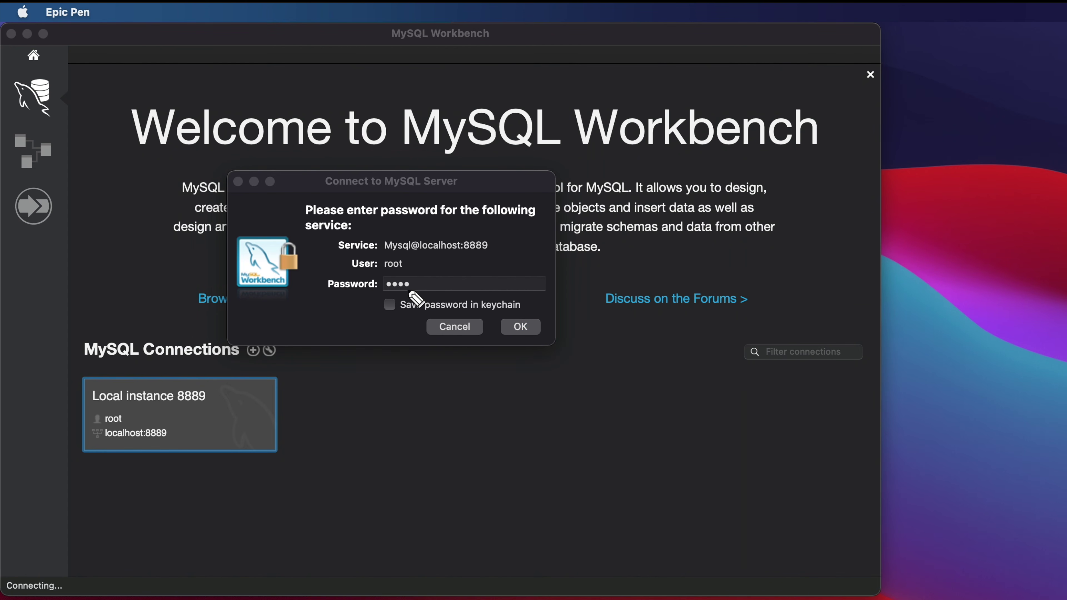
pyautogui.moveTo(419, 275)
pyautogui.mouseDown()
pyautogui.moveTo(377, 294)
pyautogui.moveTo(419, 273)
pyautogui.mouseUp()
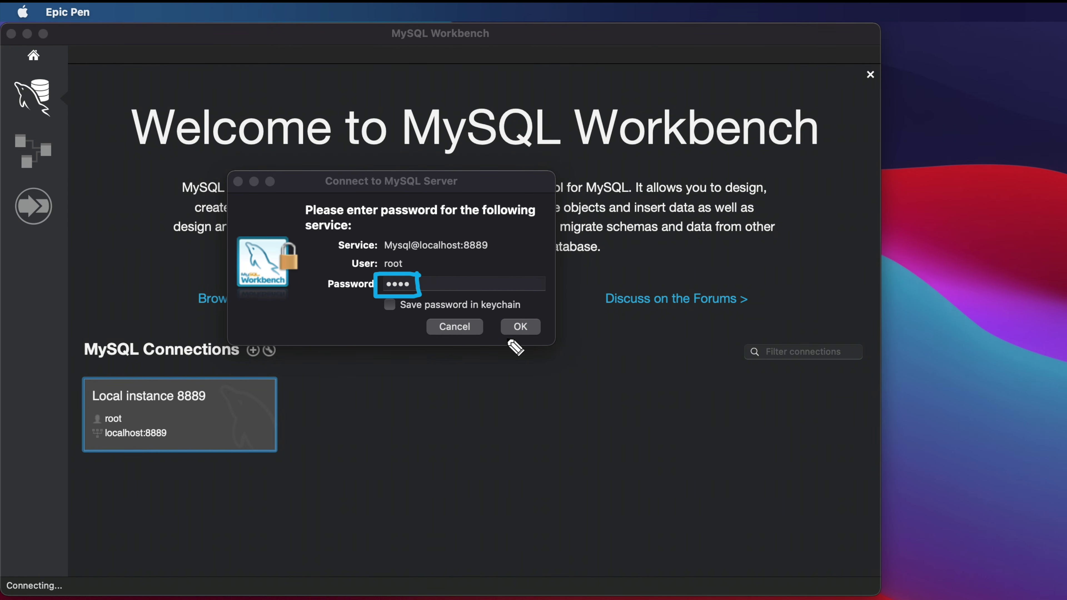
pyautogui.moveTo(500, 314)
pyautogui.mouseDown()
pyautogui.moveTo(499, 331)
pyautogui.moveTo(549, 313)
pyautogui.moveTo(500, 314)
pyautogui.mouseUp()
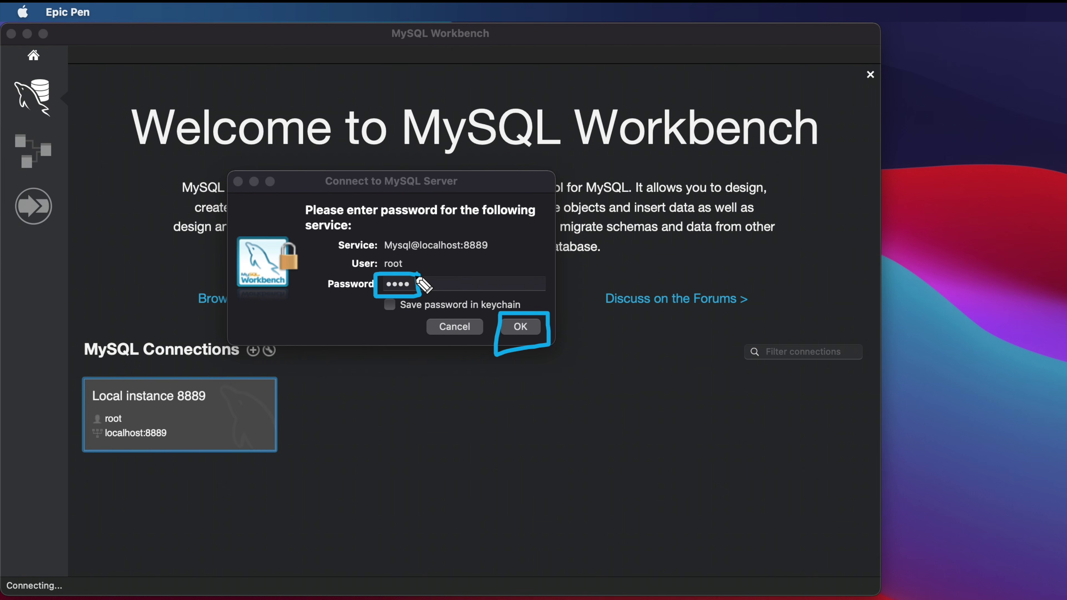
pyautogui.moveTo(526, 244); pyautogui.dragTo(498, 244)
pyautogui.moveTo(433, 262); pyautogui.dragTo(417, 262)
pyautogui.moveTo(504, 237); pyautogui.dragTo(500, 246)
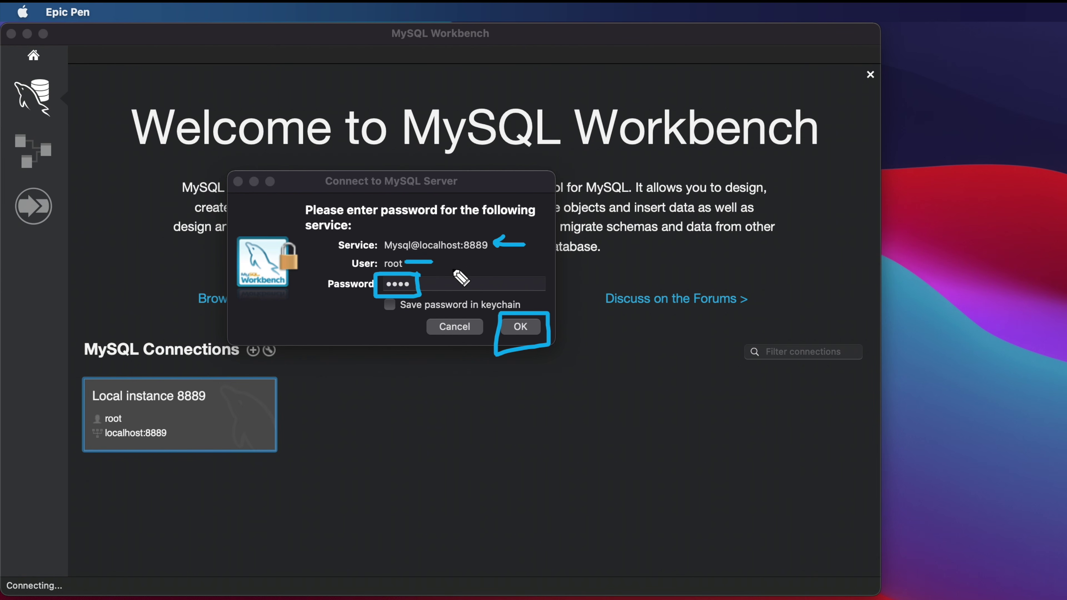
pyautogui.moveTo(415, 255); pyautogui.dragTo(418, 266)
pyautogui.hotkey('ctrl', 'shift', 'c')
pyautogui.click(523, 327)
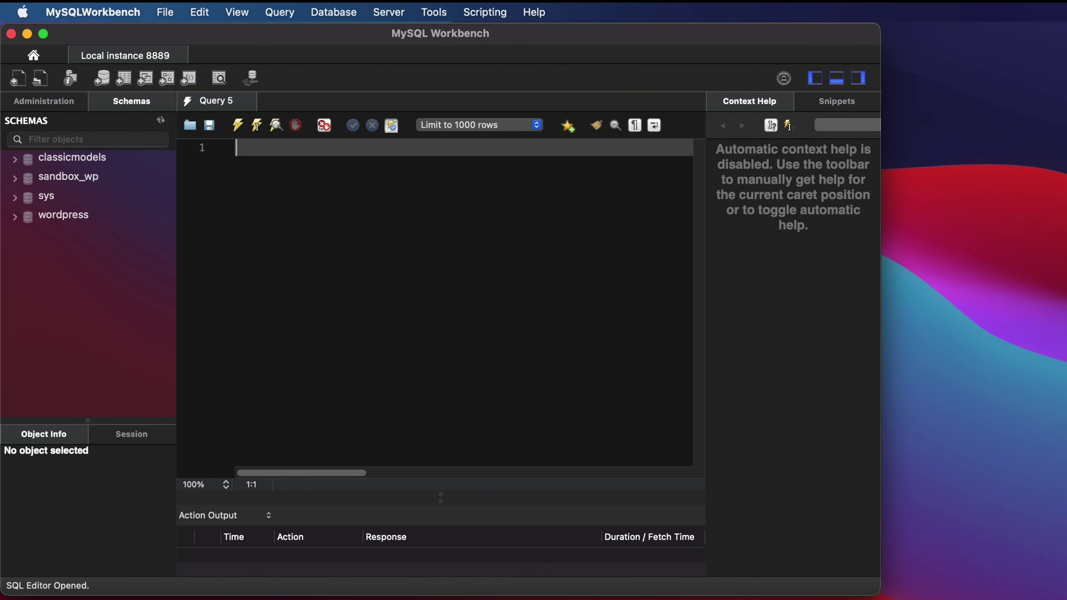
# Mark the schemas list, clear the annotation, and open the Server menu in Workbench.
pyautogui.hotkey('ctrl', 'shift', 'p')
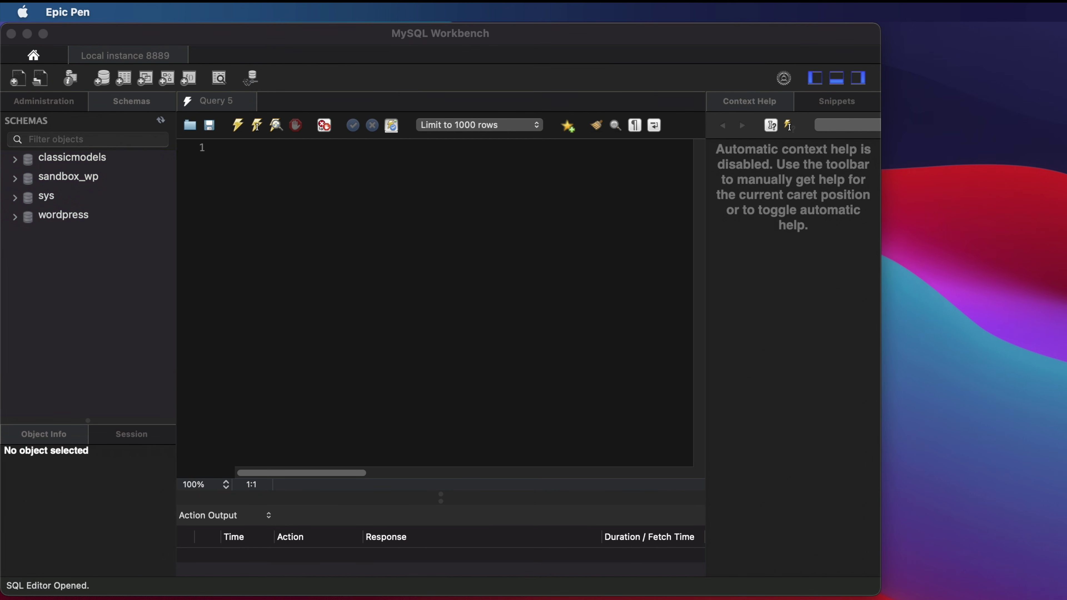
pyautogui.moveTo(91, 89)
pyautogui.mouseDown()
pyautogui.moveTo(93, 115)
pyautogui.moveTo(159, 113)
pyautogui.moveTo(88, 85)
pyautogui.mouseUp()
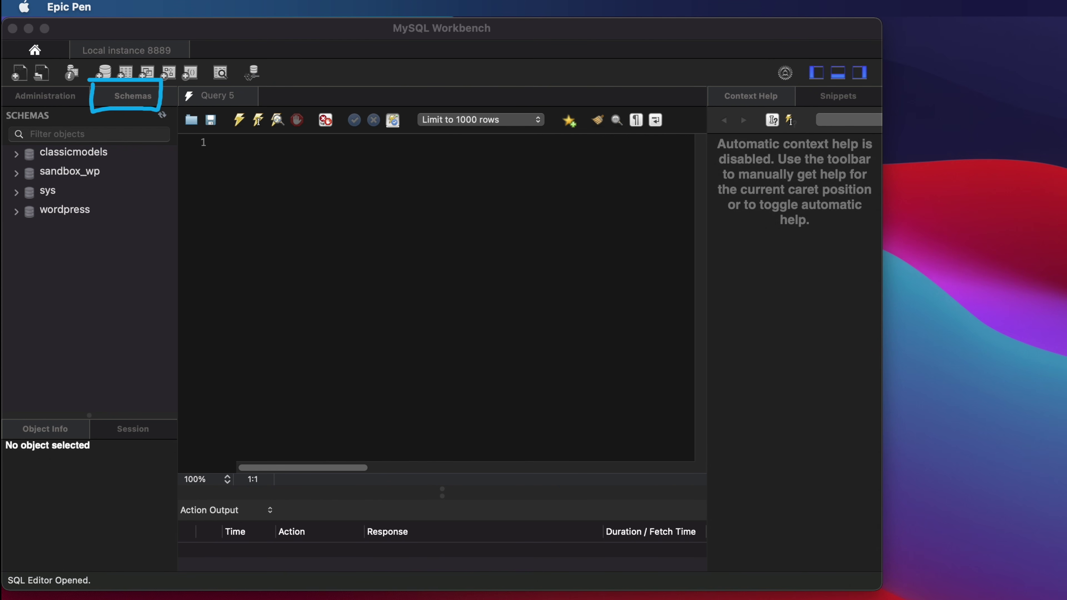
pyautogui.hotkey('ctrl', 'shift', 'c')
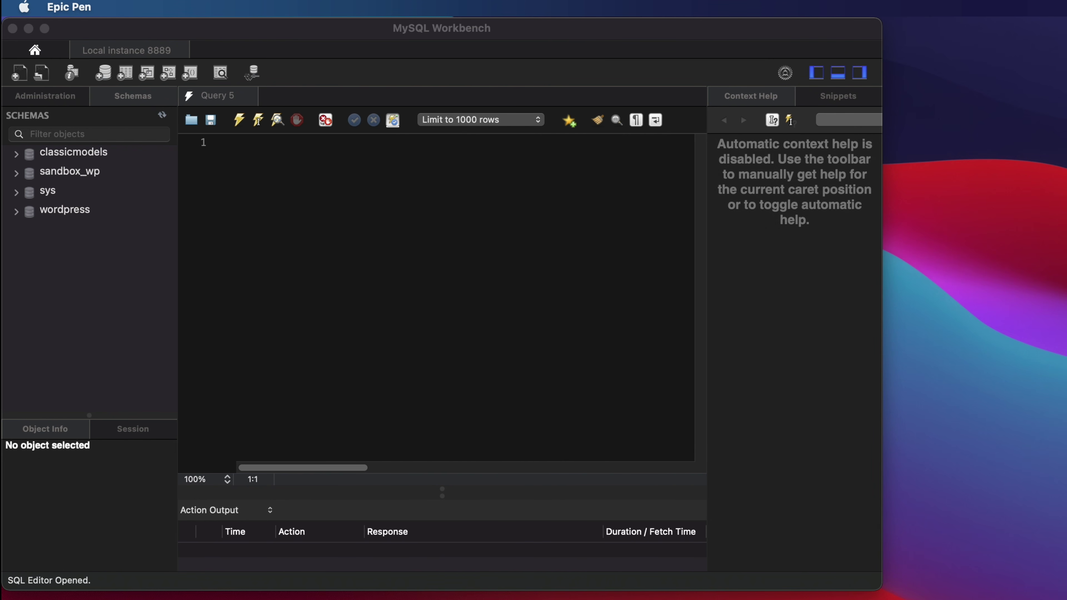
pyautogui.click(249, 37)
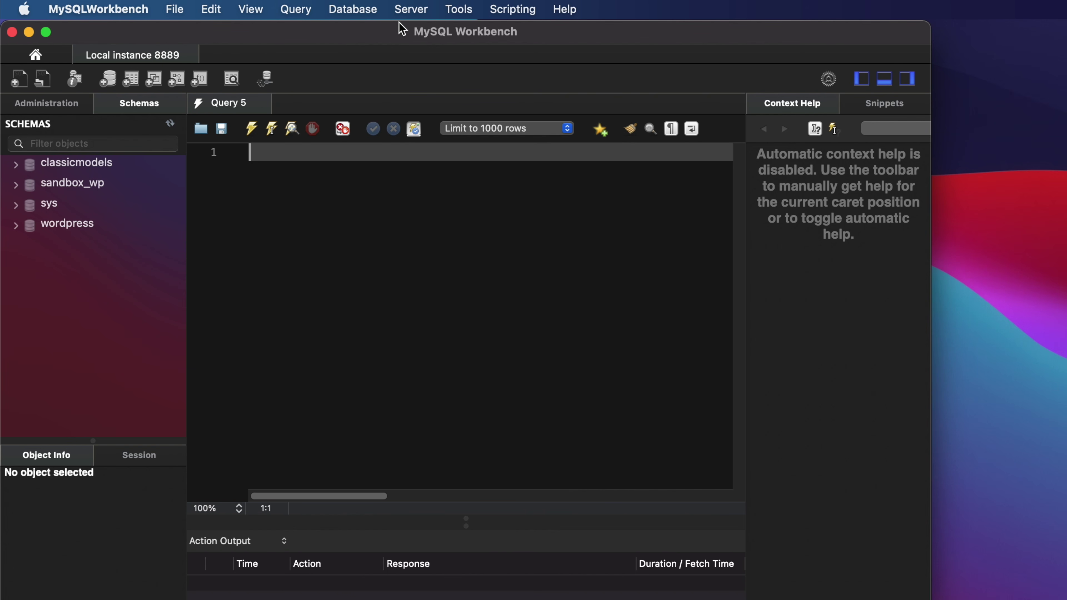
pyautogui.click(411, 9)
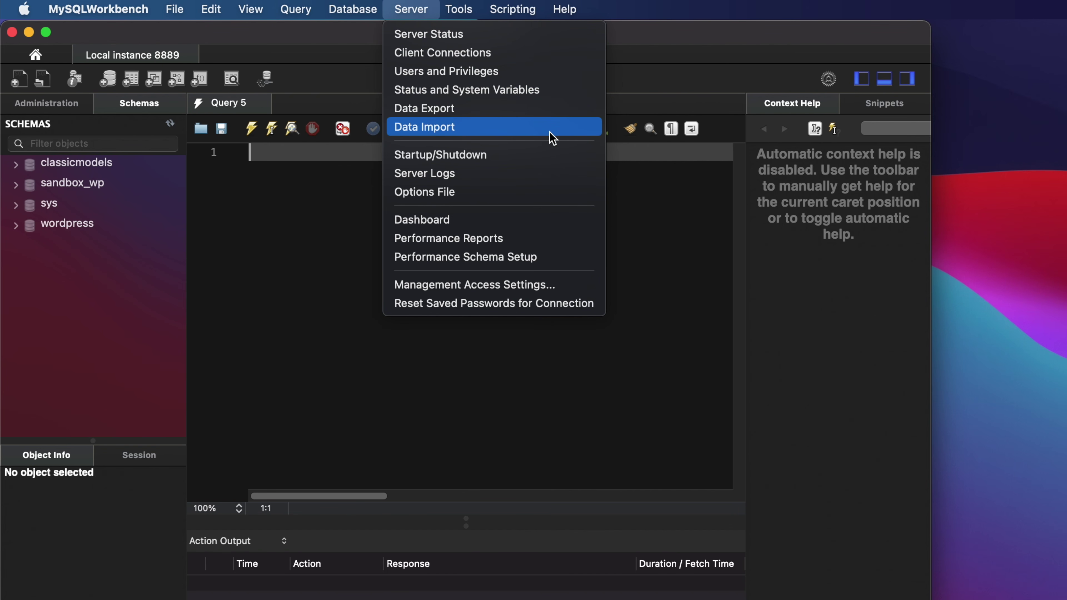
# Switch Data Import to Import from Self-Contained File, marking the option, browse button and file path.
pyautogui.click(505, 133)
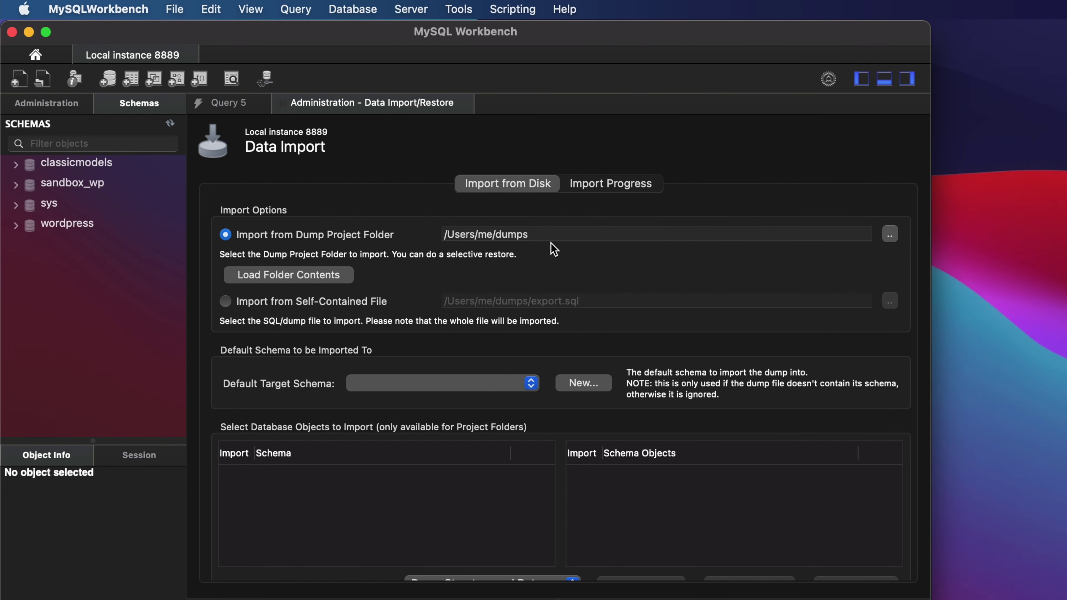
pyautogui.click(225, 303)
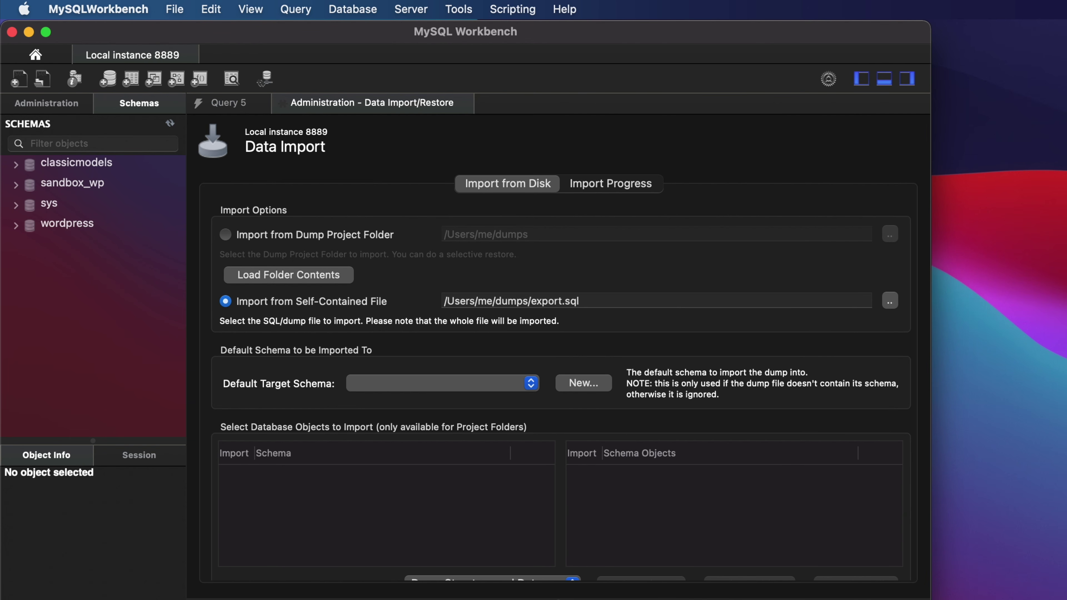
pyautogui.hotkey('ctrl', 'shift', 'p')
pyautogui.moveTo(207, 286)
pyautogui.mouseDown()
pyautogui.moveTo(207, 311)
pyautogui.moveTo(241, 286)
pyautogui.moveTo(205, 286)
pyautogui.mouseUp()
pyautogui.moveTo(873, 282)
pyautogui.mouseDown()
pyautogui.moveTo(907, 317)
pyautogui.moveTo(853, 279)
pyautogui.mouseUp()
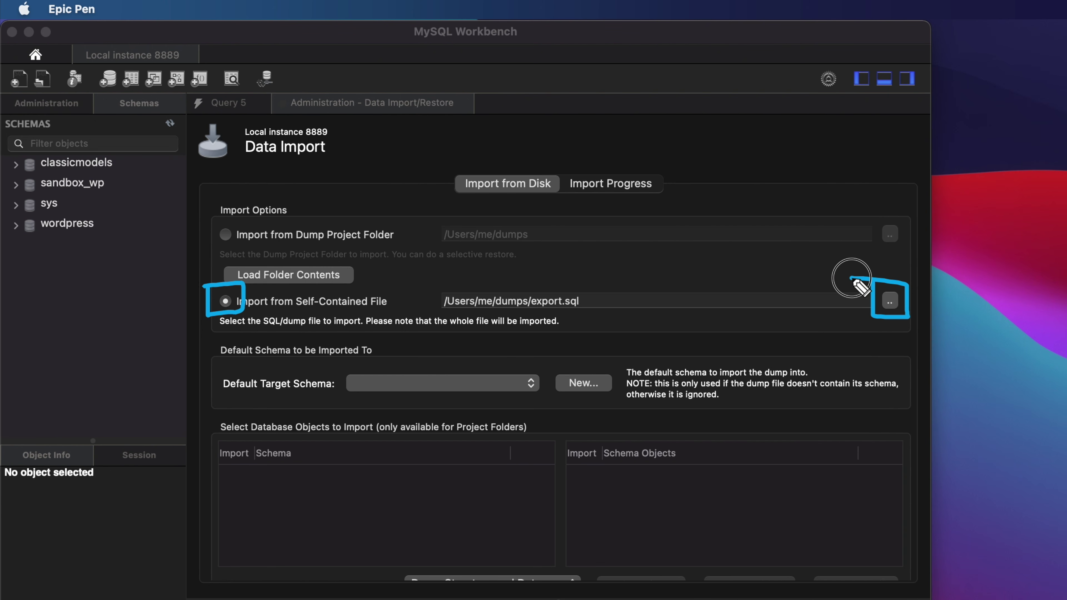
pyautogui.moveTo(438, 311); pyautogui.dragTo(589, 310)
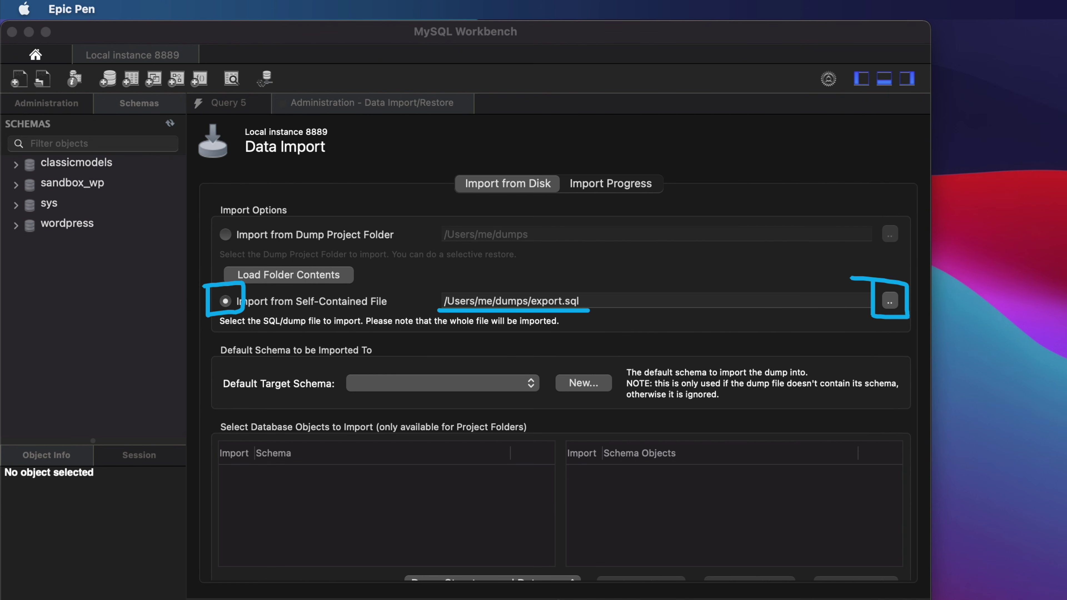
pyautogui.click(890, 301)
# Choose sakila-schema.sql from Downloads > sakila-db 2 as the import file, annotating the folder and files.
pyautogui.click(890, 301)
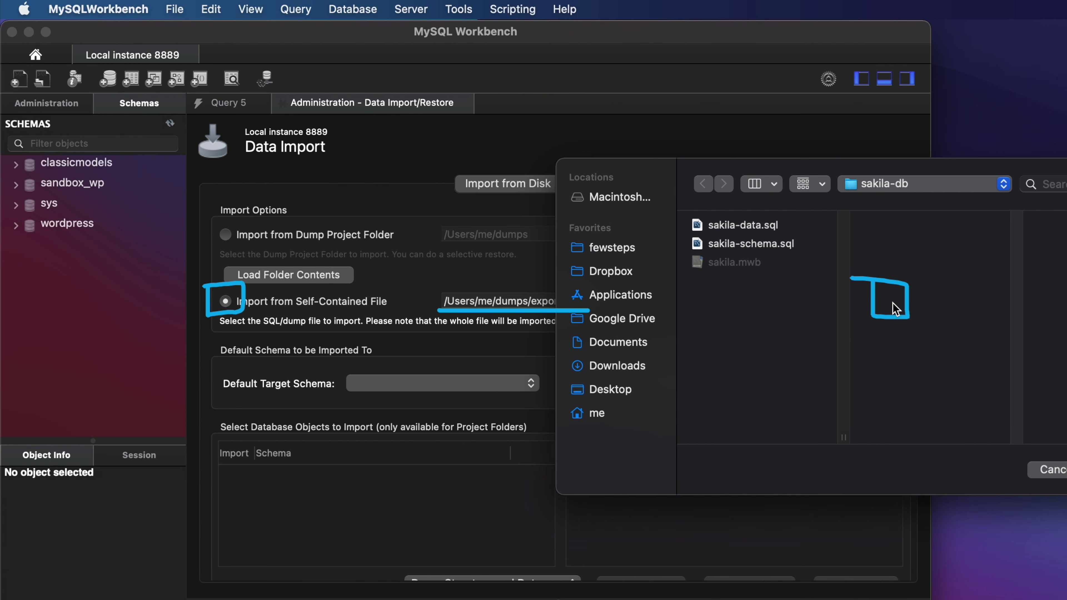
pyautogui.moveTo(844, 171); pyautogui.dragTo(583, 42)
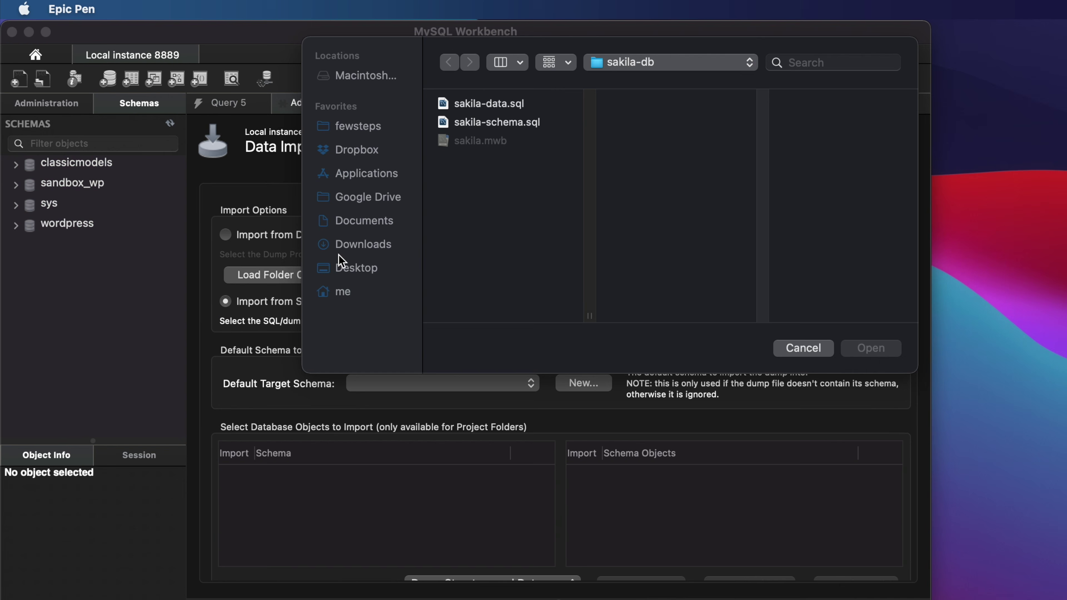
pyautogui.click(364, 245)
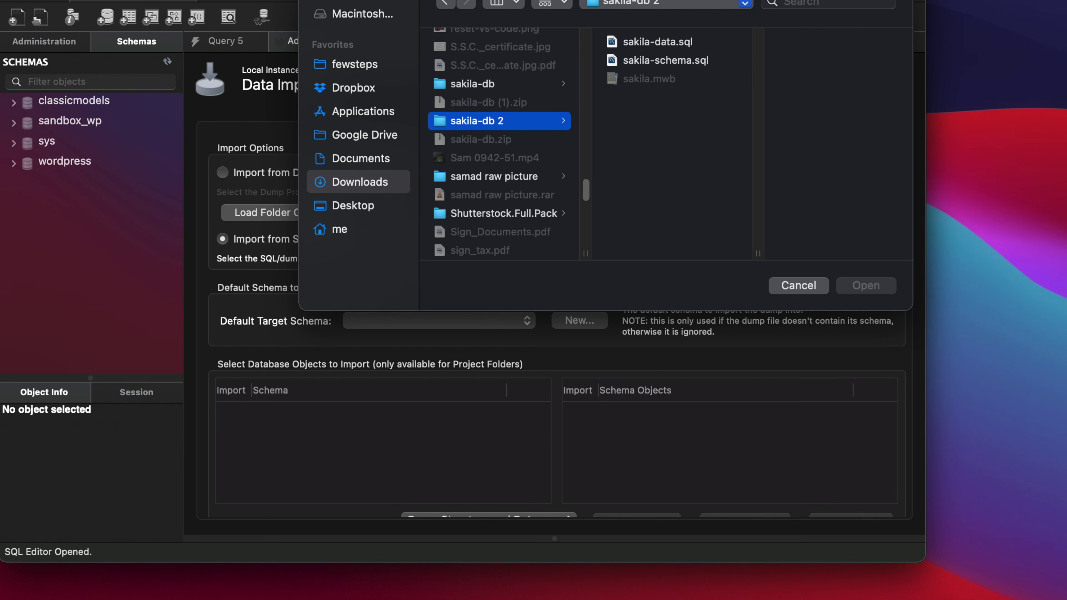
pyautogui.moveTo(309, 165)
pyautogui.mouseDown()
pyautogui.moveTo(310, 186)
pyautogui.moveTo(378, 200)
pyautogui.moveTo(382, 171)
pyautogui.moveTo(332, 169)
pyautogui.mouseUp()
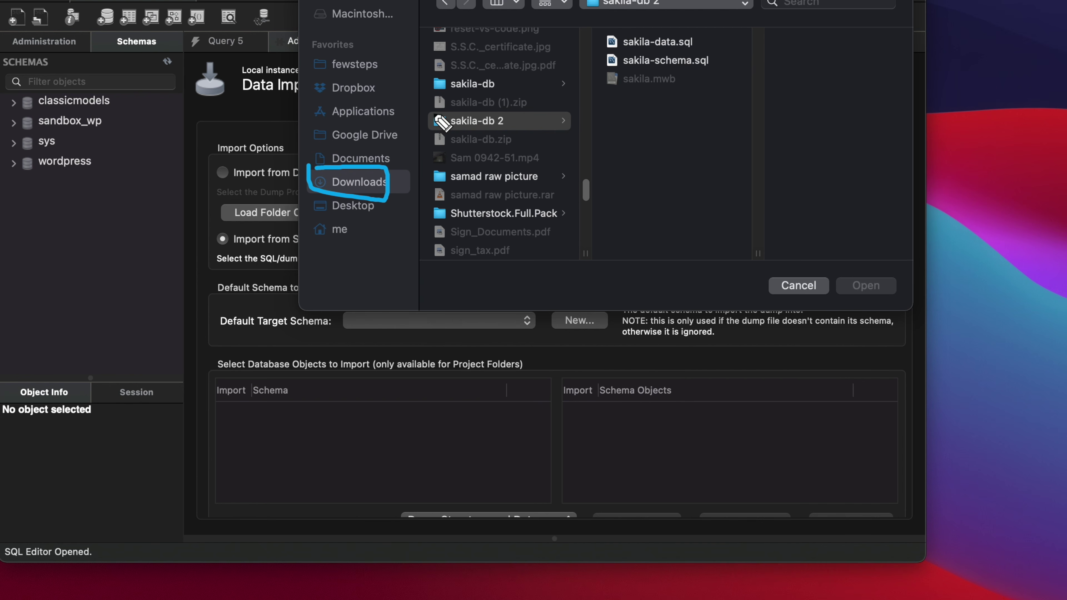
pyautogui.moveTo(433, 107)
pyautogui.mouseDown()
pyautogui.moveTo(510, 141)
pyautogui.moveTo(458, 107)
pyautogui.moveTo(429, 110)
pyautogui.mouseUp()
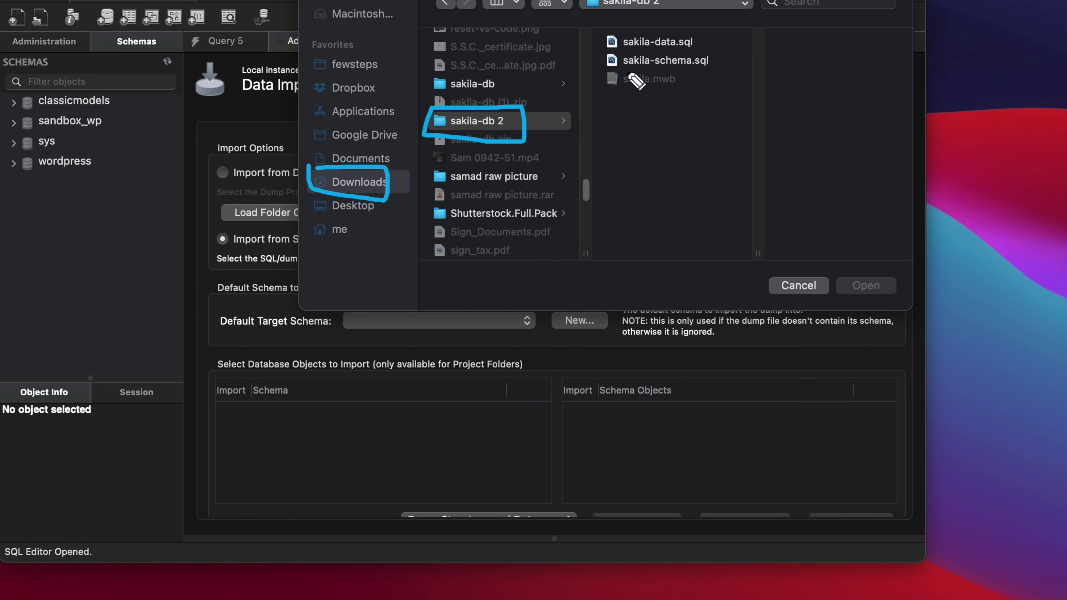
pyautogui.moveTo(594, 67); pyautogui.dragTo(702, 66)
pyautogui.moveTo(591, 47)
pyautogui.mouseDown()
pyautogui.moveTo(688, 47)
pyautogui.moveTo(732, 64)
pyautogui.moveTo(709, 33)
pyautogui.moveTo(713, 42)
pyautogui.mouseUp()
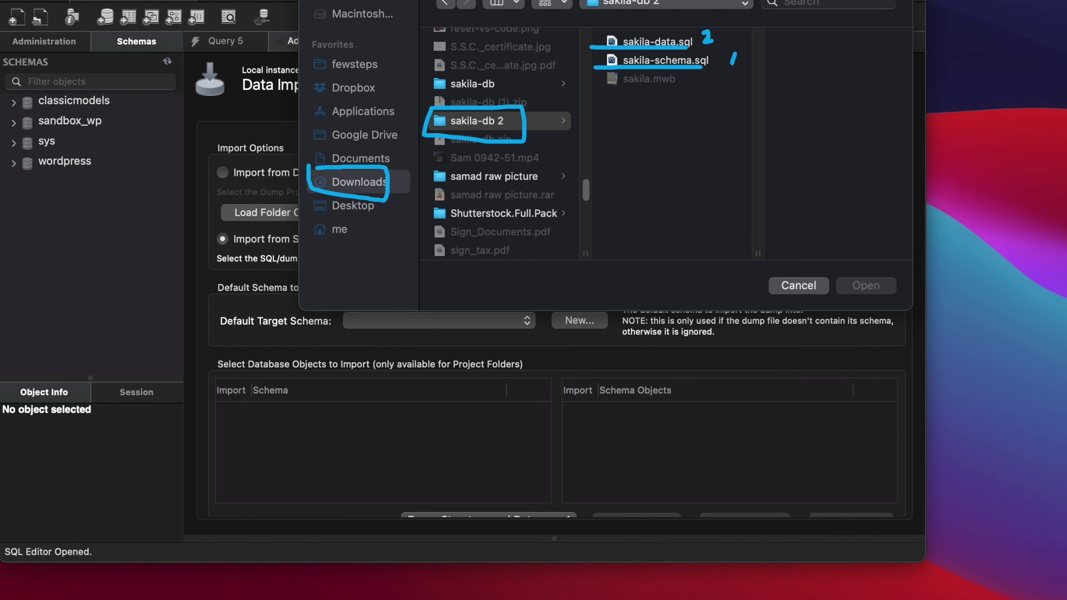
pyautogui.press('Escape')
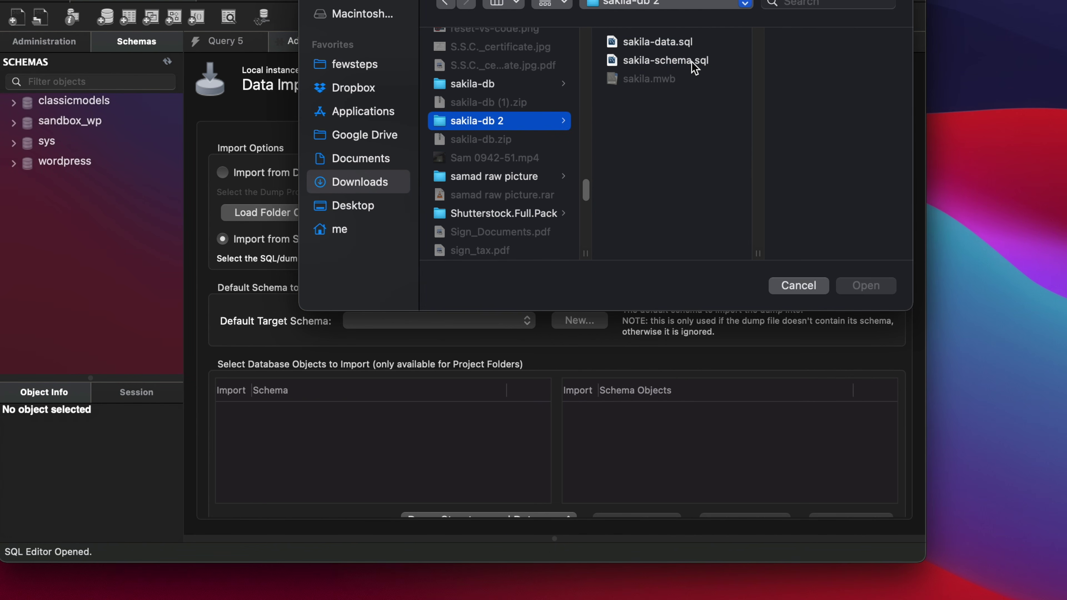
pyautogui.click(645, 62)
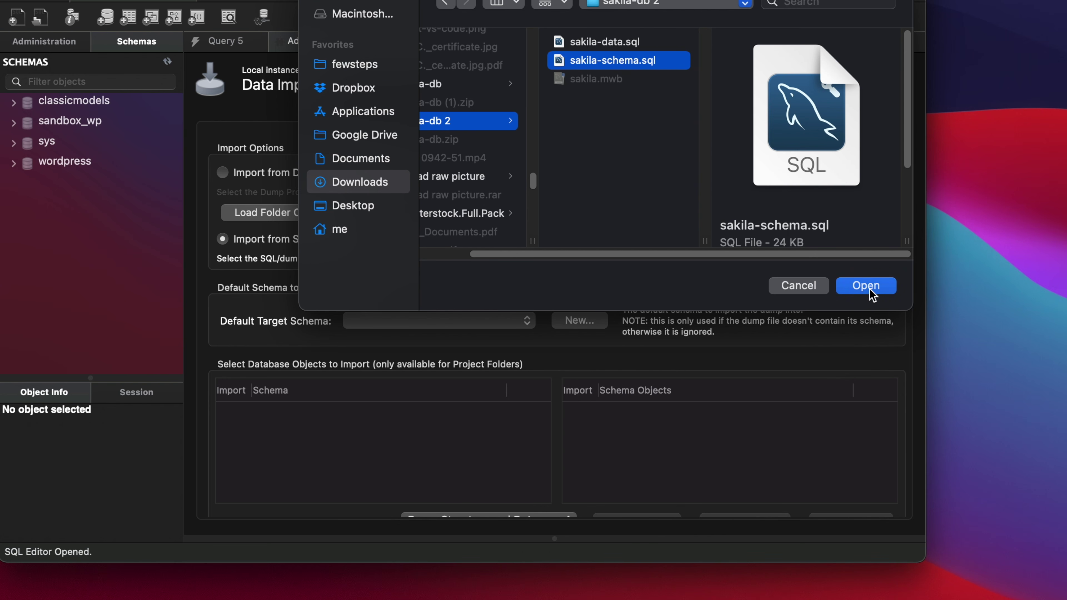
pyautogui.click(867, 287)
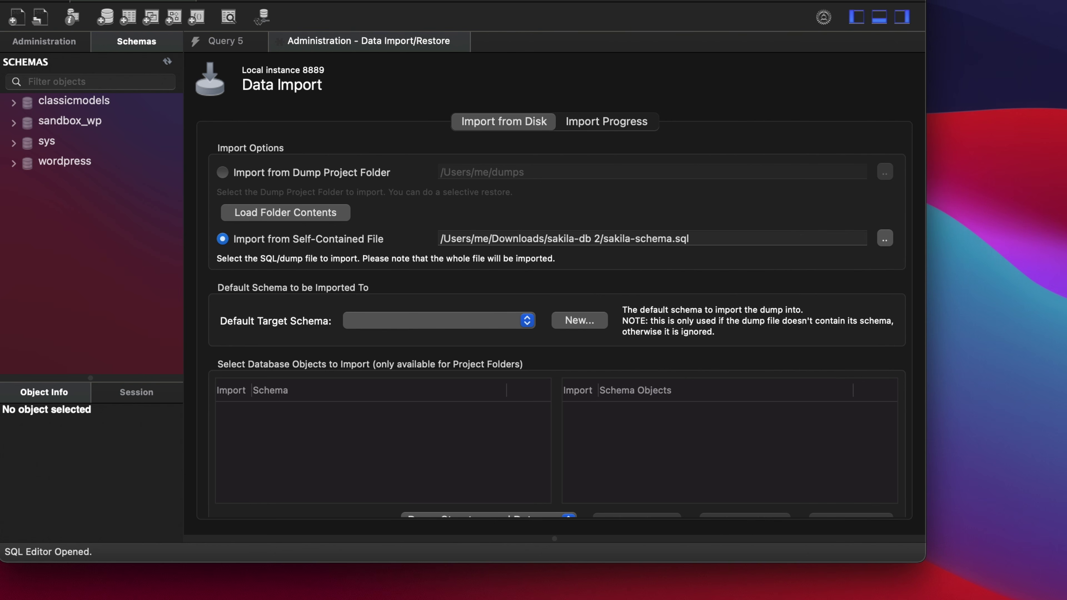
# Enlarge the Workbench window to reveal Dump Structure and Data and the Start Import button.
pyautogui.moveTo(441, 248); pyautogui.dragTo(696, 255)
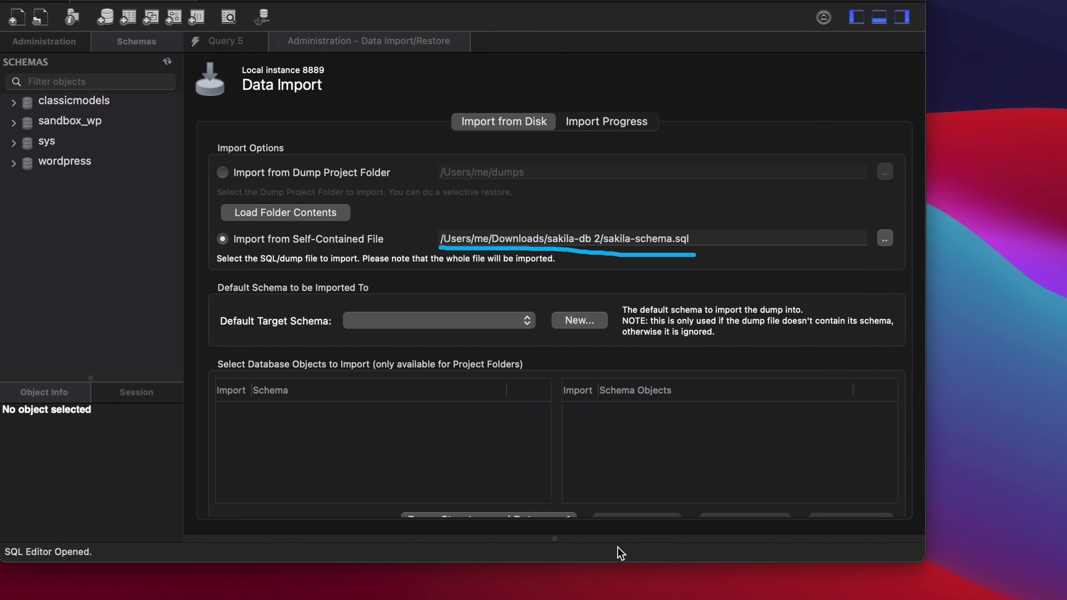
pyautogui.click(576, 558)
pyautogui.moveTo(571, 563); pyautogui.dragTo(555, 599)
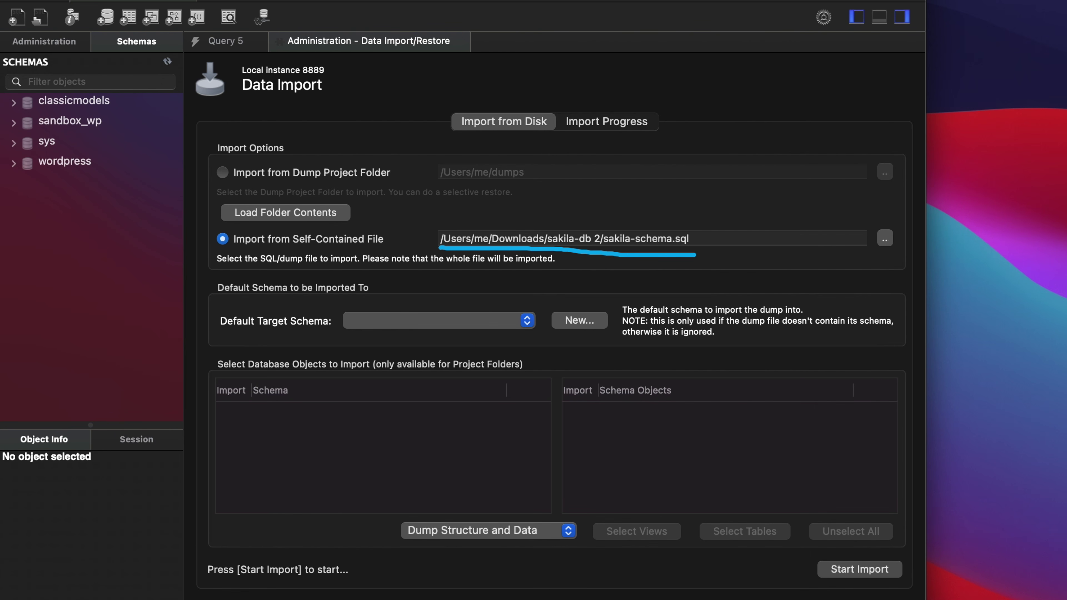
pyautogui.moveTo(805, 546)
pyautogui.mouseDown()
pyautogui.moveTo(803, 572)
pyautogui.moveTo(874, 595)
pyautogui.moveTo(901, 555)
pyautogui.moveTo(805, 547)
pyautogui.mouseUp()
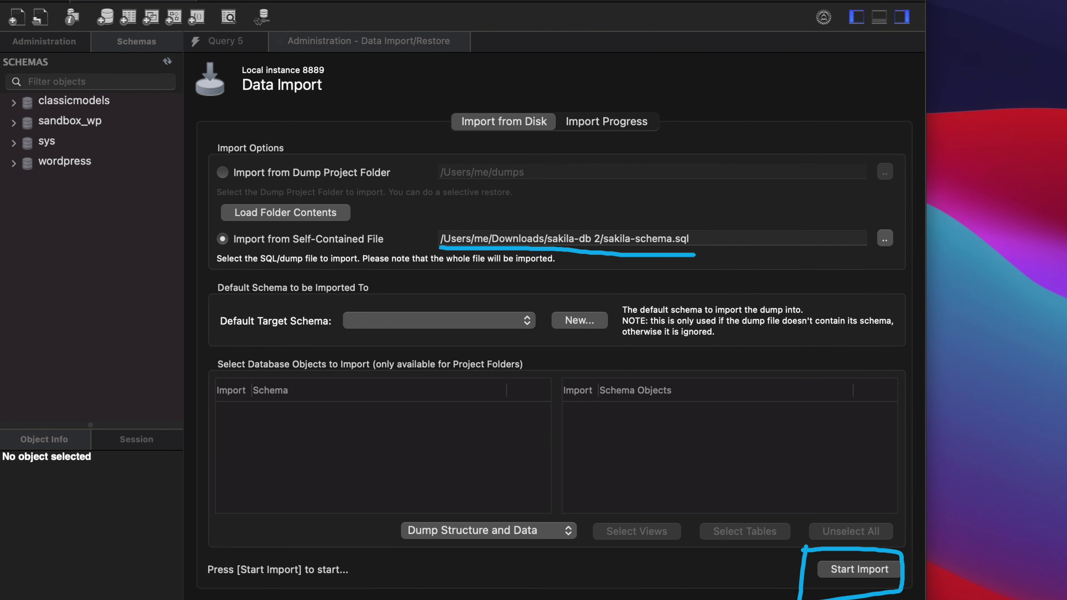
pyautogui.click(839, 505)
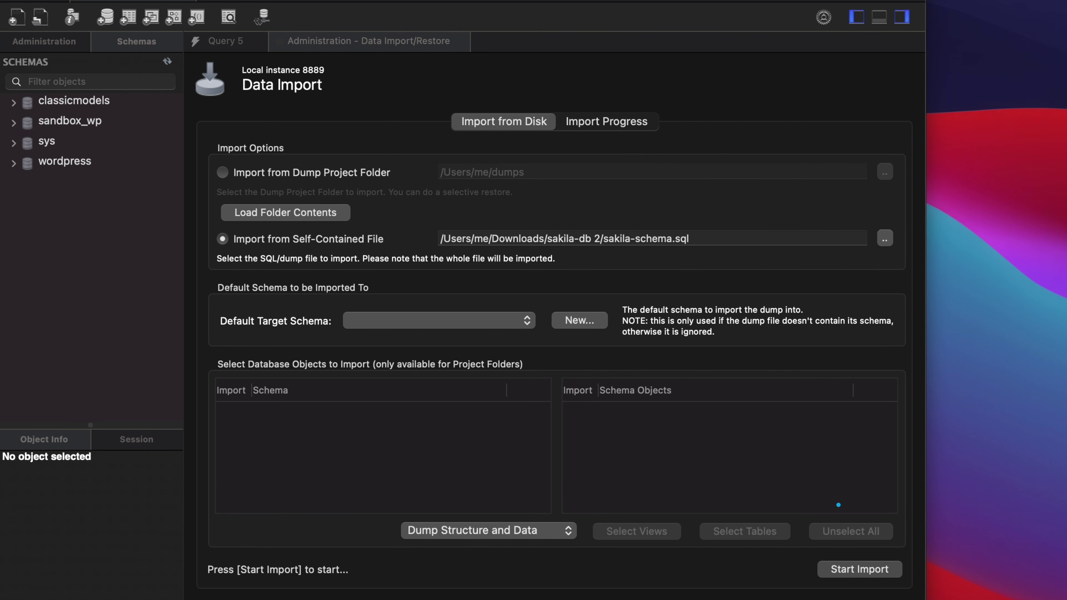
# Start importing sakila-schema.sql and highlight the Import Completed, 1 of 1 imported status.
pyautogui.click(870, 574)
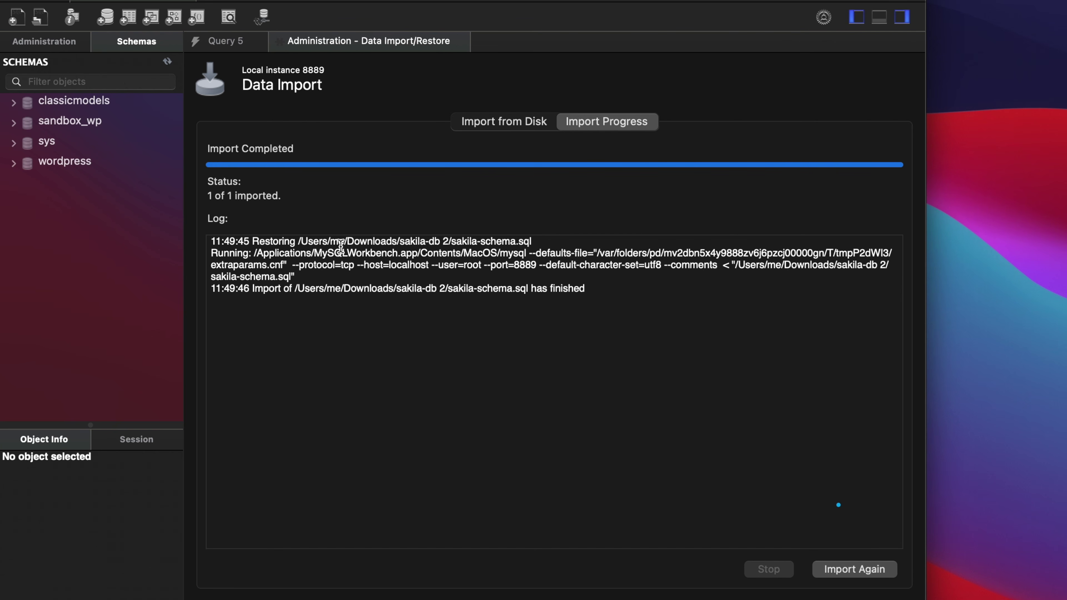
pyautogui.click(239, 197)
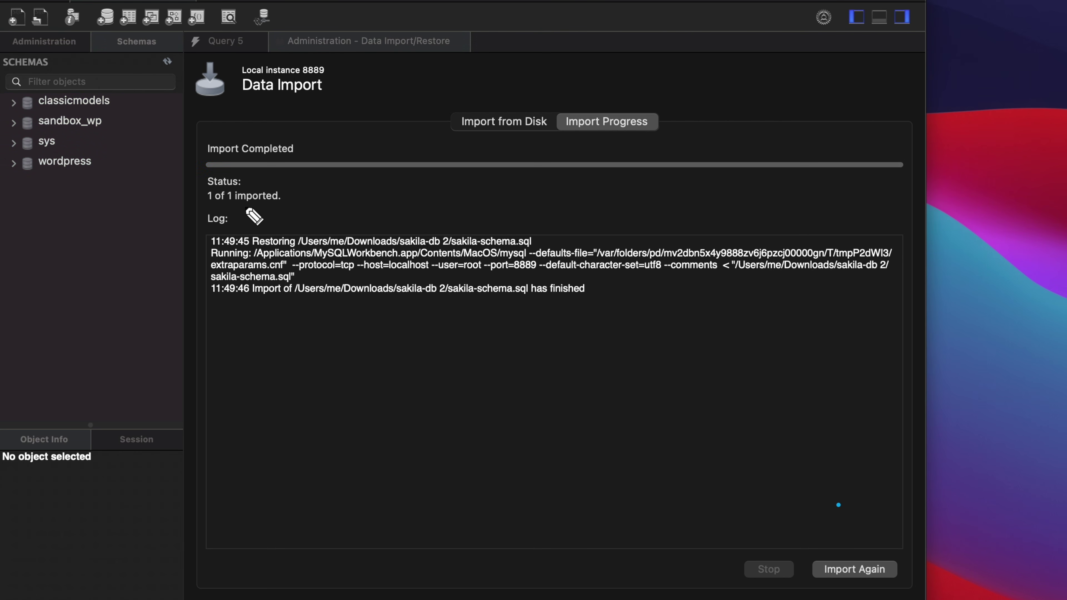
pyautogui.moveTo(204, 206); pyautogui.dragTo(289, 204)
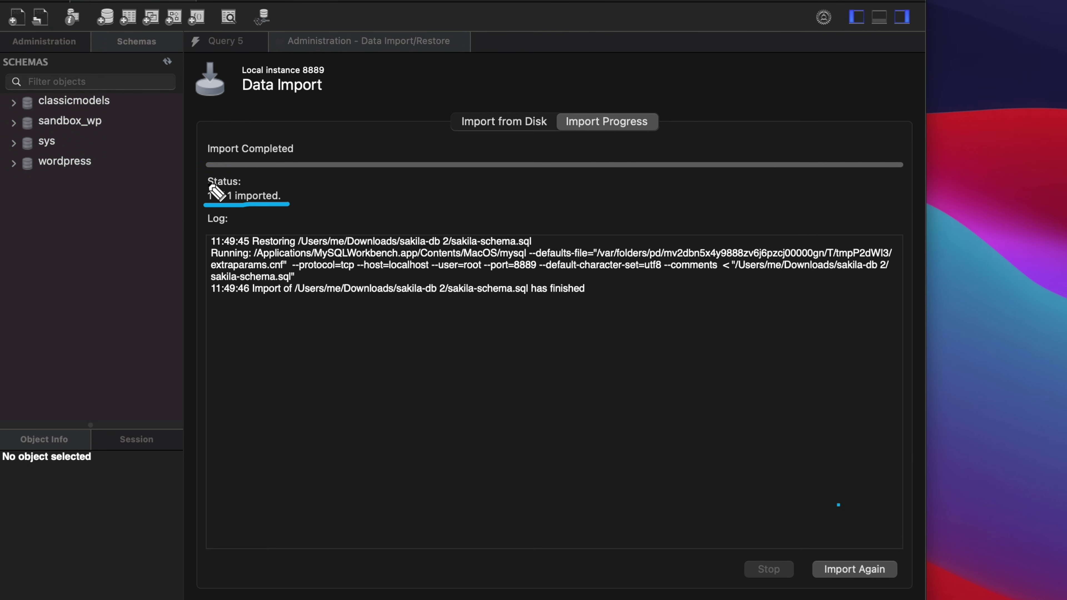
pyautogui.moveTo(170, 204)
pyautogui.mouseDown()
pyautogui.moveTo(198, 182)
pyautogui.moveTo(198, 199)
pyautogui.mouseUp()
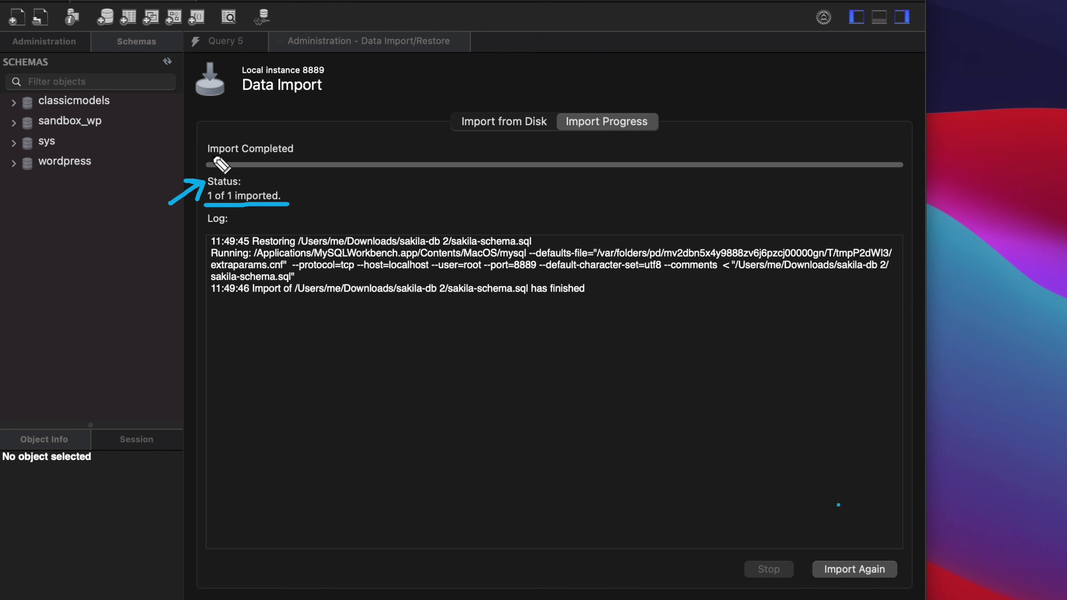
pyautogui.moveTo(208, 157); pyautogui.dragTo(301, 157)
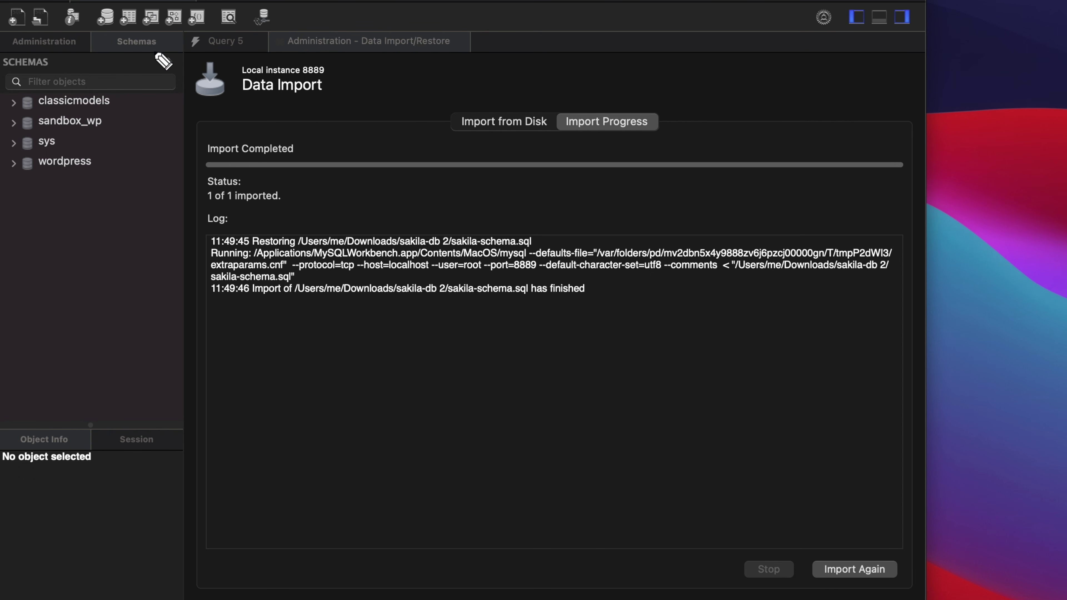
pyautogui.moveTo(153, 47)
pyautogui.mouseDown()
pyautogui.moveTo(155, 85)
pyautogui.moveTo(182, 77)
pyautogui.moveTo(182, 59)
pyautogui.moveTo(154, 50)
pyautogui.mouseUp()
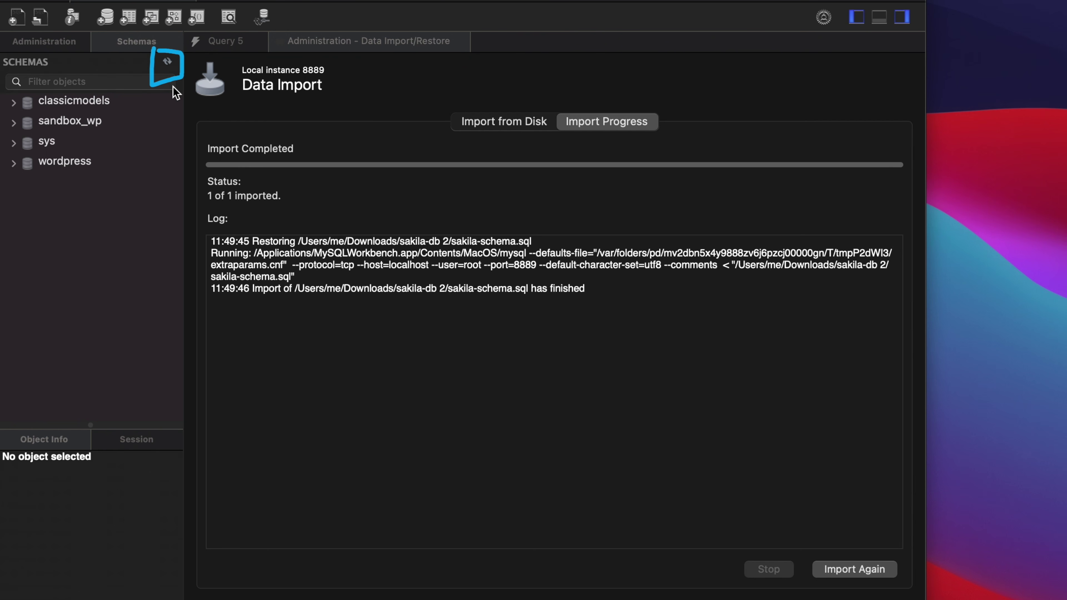
# Refresh the Schemas panel so the new sakila schema appears.
pyautogui.click(168, 64)
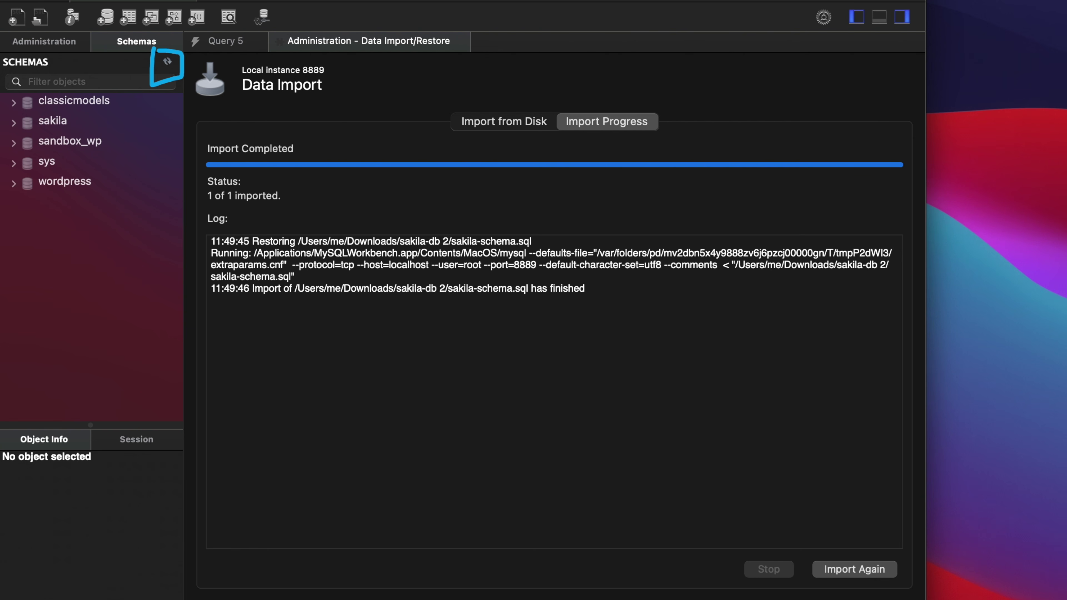
pyautogui.moveTo(5, 110)
pyautogui.mouseDown()
pyautogui.moveTo(90, 135)
pyautogui.moveTo(3, 111)
pyautogui.mouseUp()
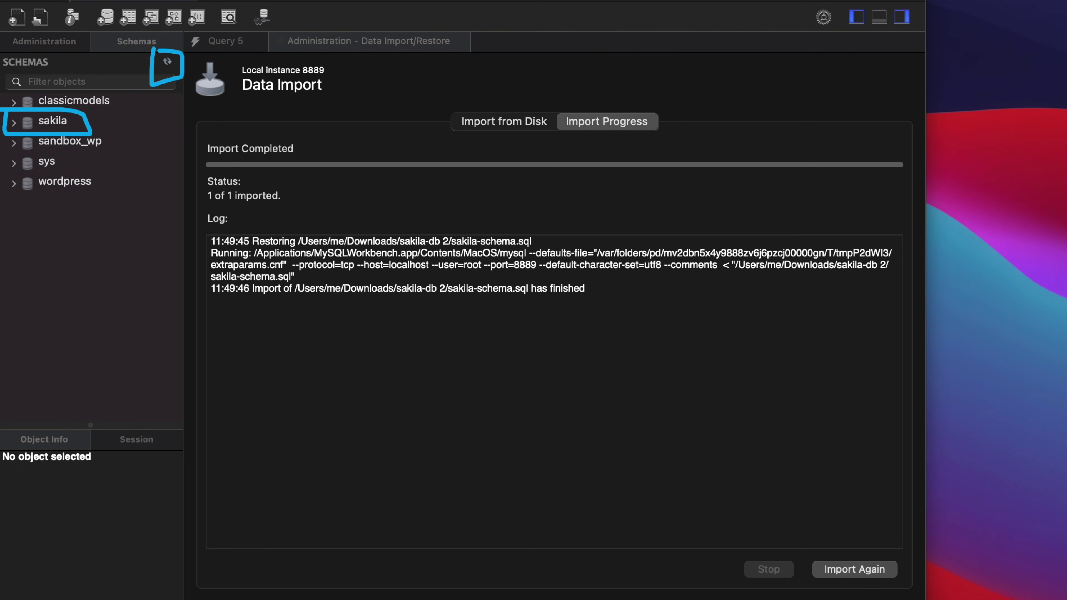
pyautogui.press('Escape')
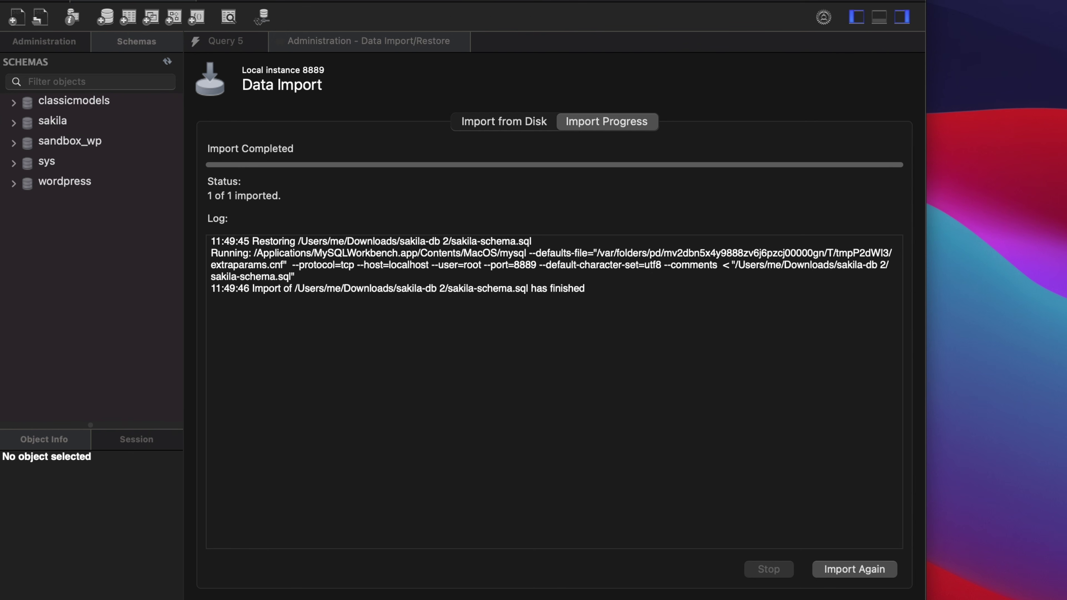
# Run Select Rows - Limit 1000 on sakila's city table, then close the city and Data Import tabs.
pyautogui.click(14, 122)
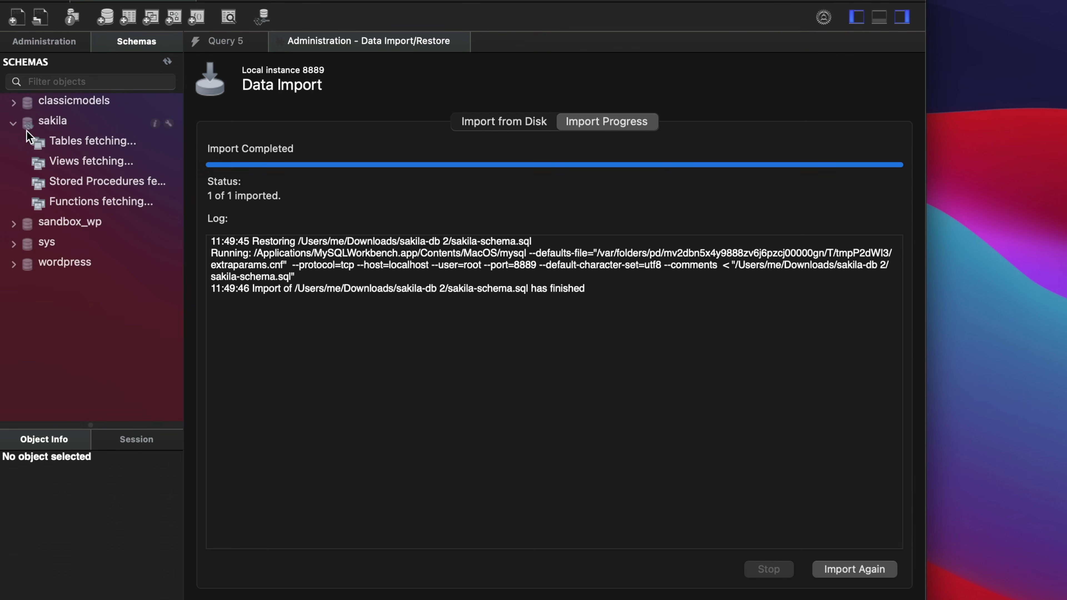
pyautogui.click(24, 143)
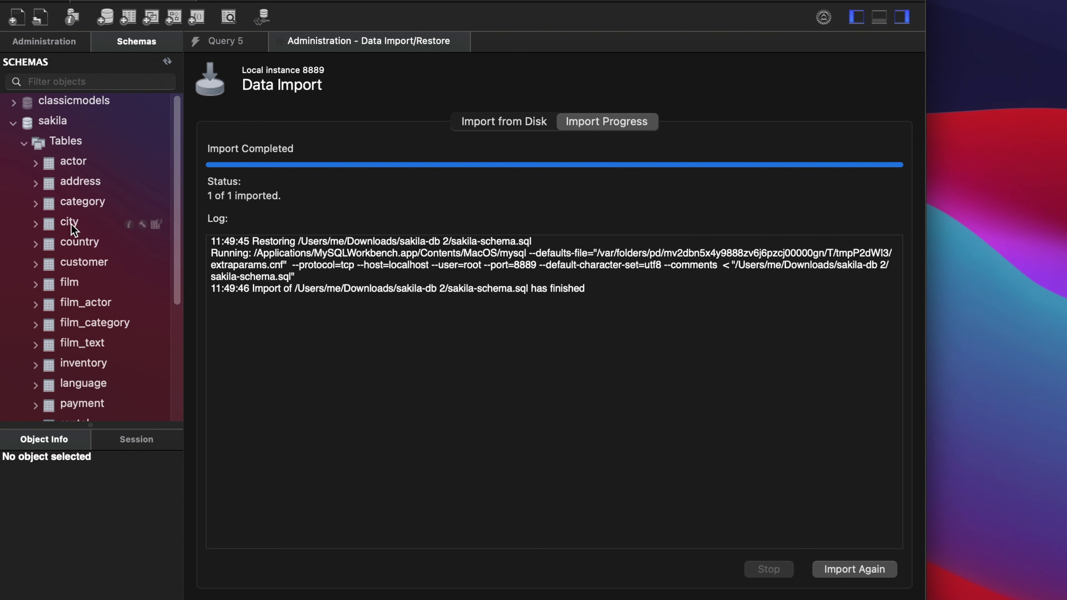
pyautogui.click(60, 225)
pyautogui.rightClick(76, 224)
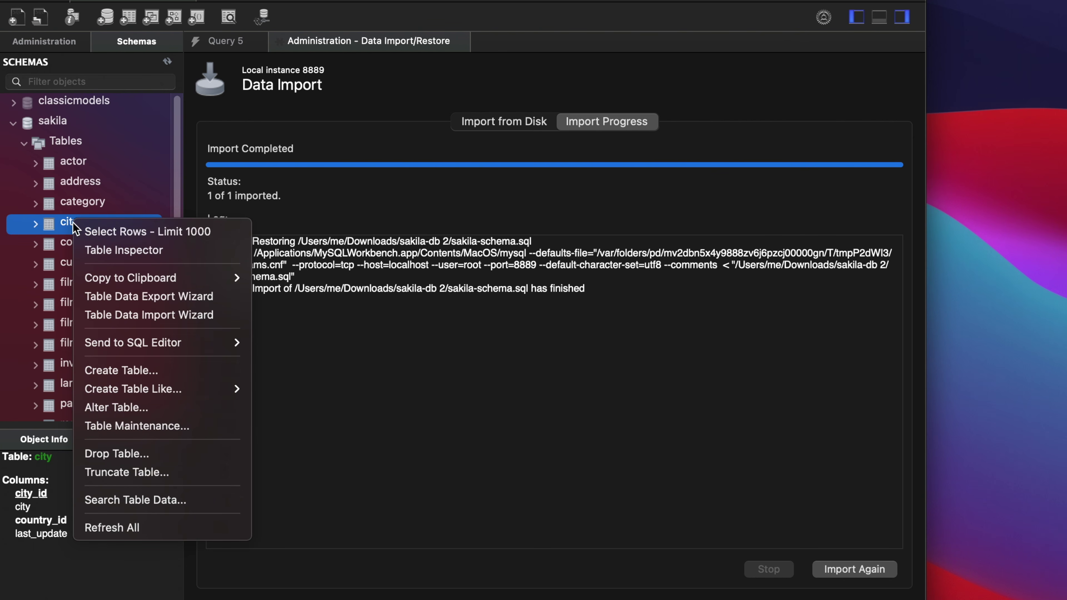
pyautogui.click(193, 237)
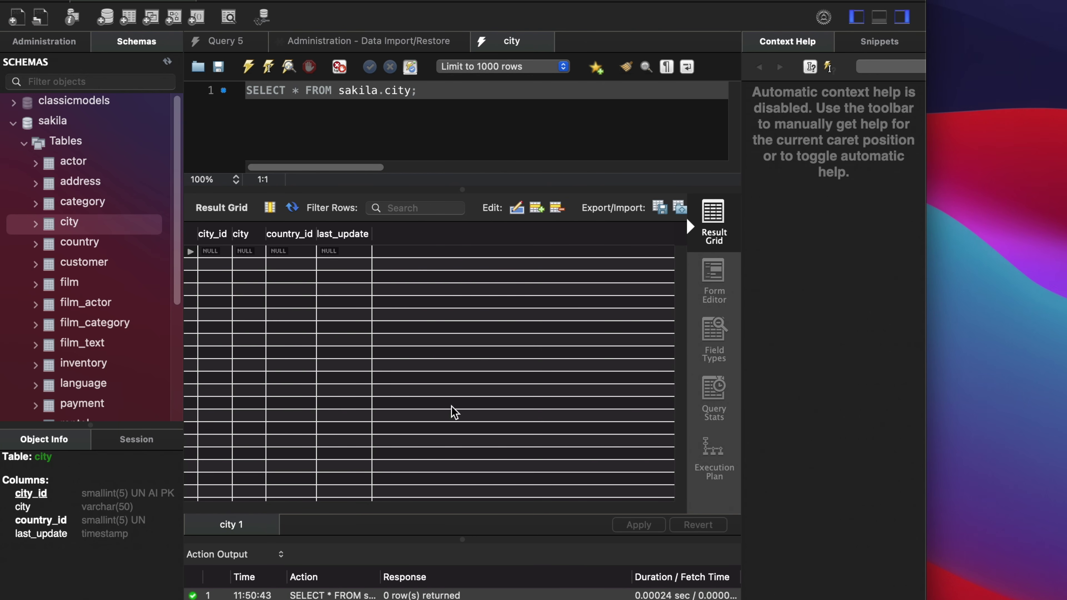
pyautogui.click(545, 41)
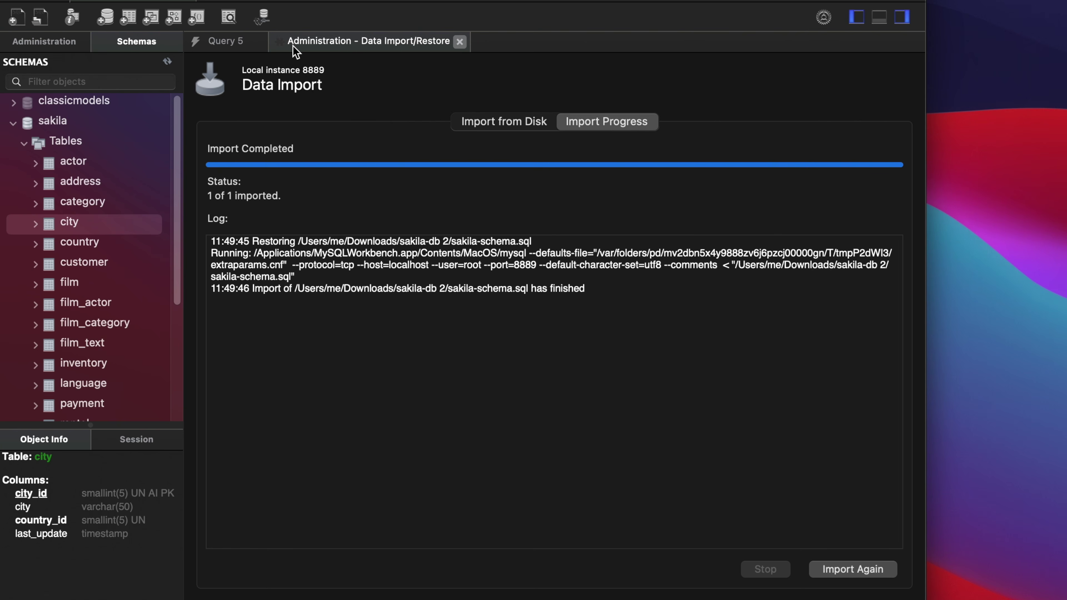
pyautogui.click(459, 41)
# Close the Query 5 editor and set sakila as the default schema.
pyautogui.click(258, 41)
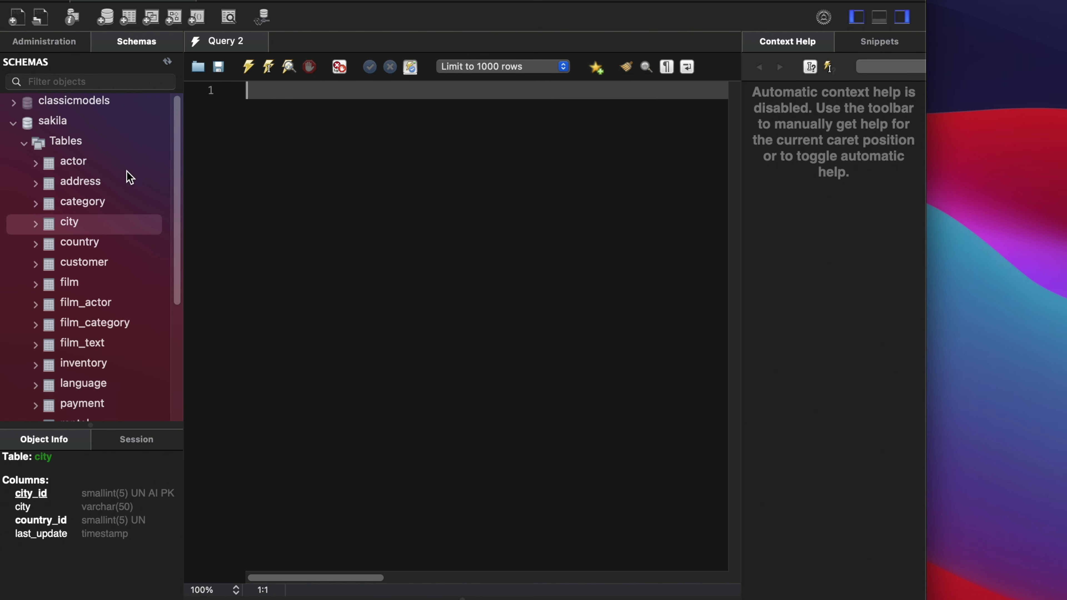
pyautogui.click(60, 126)
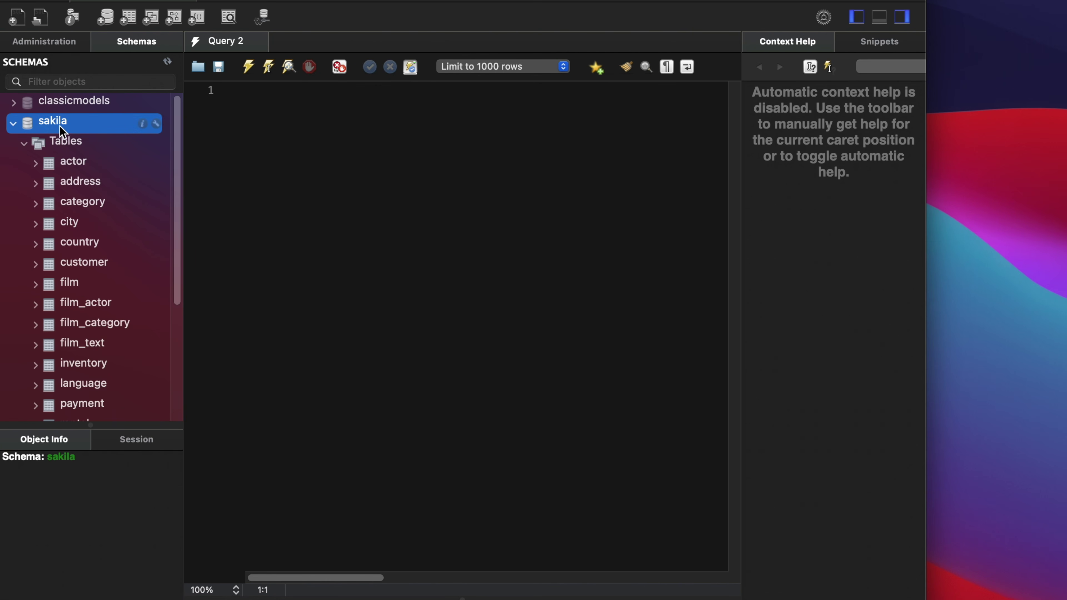
pyautogui.rightClick(79, 123)
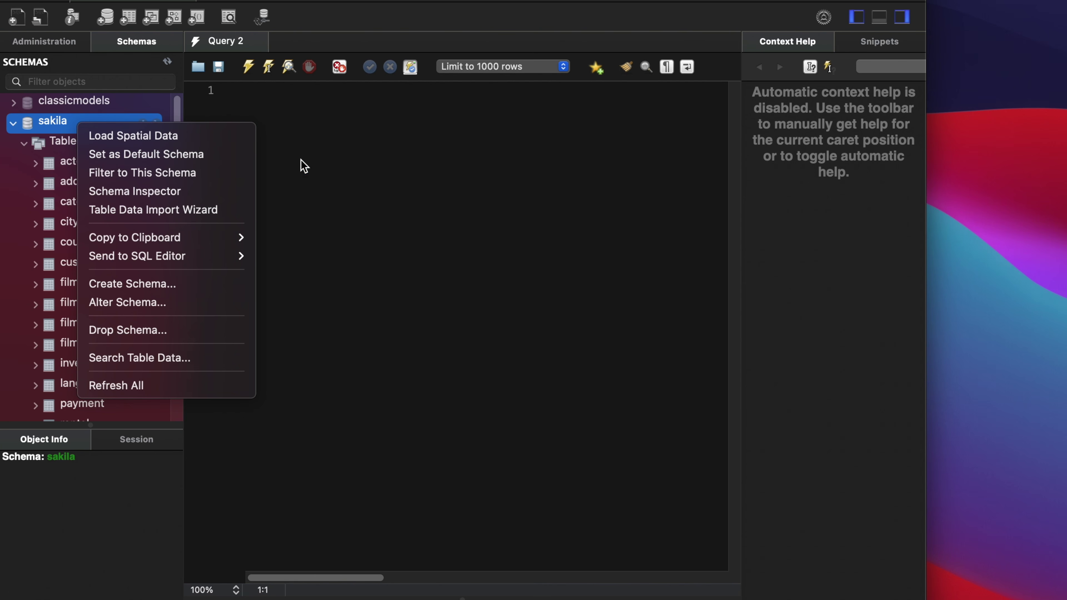
pyautogui.click(477, 311)
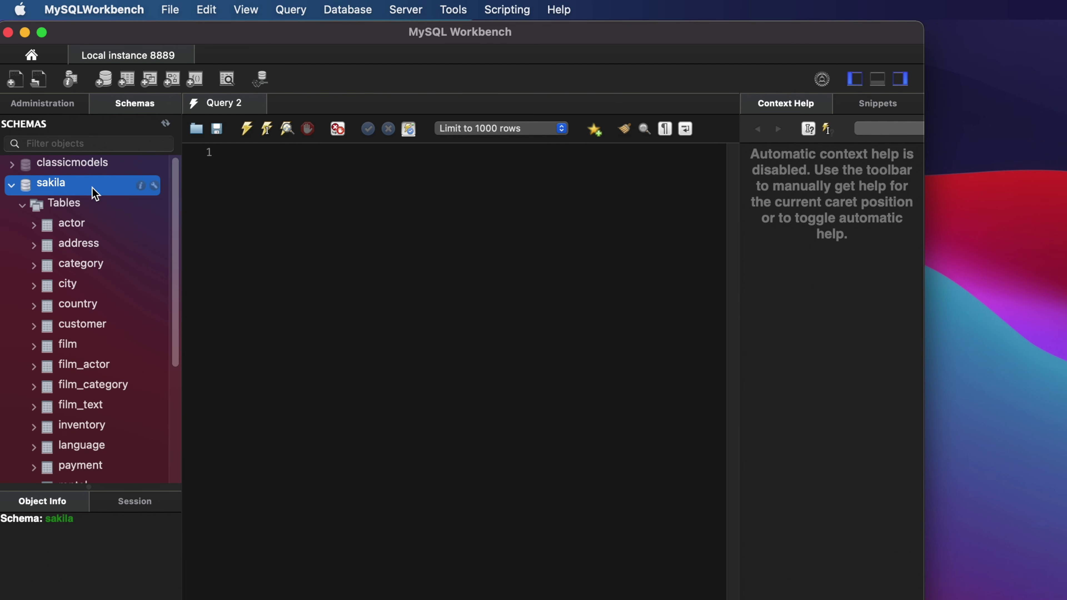
pyautogui.rightClick(77, 187)
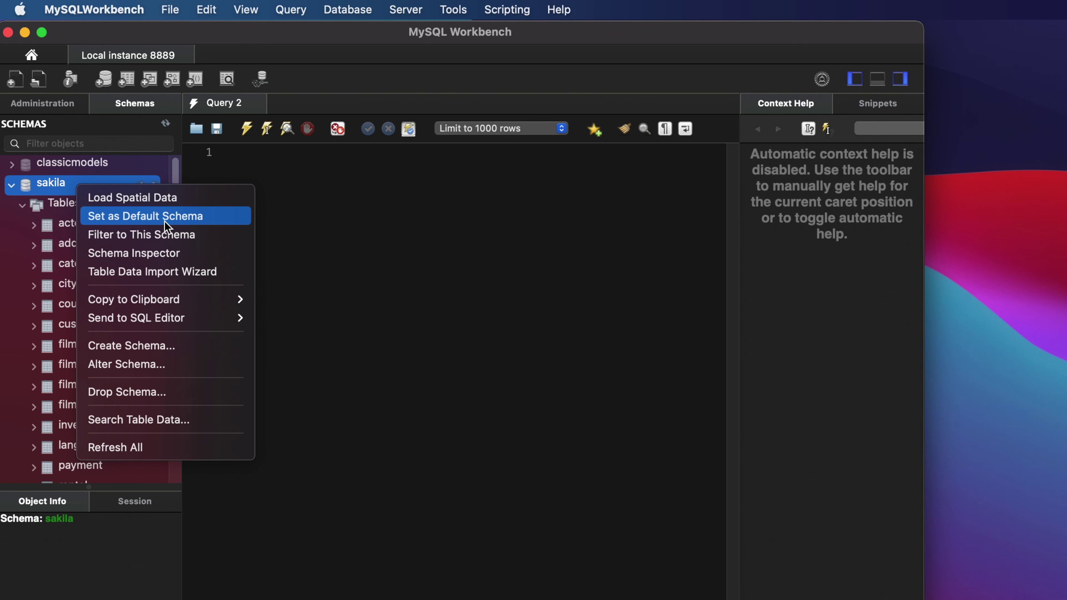
pyautogui.hotkey('ctrl', 'shift', 'p')
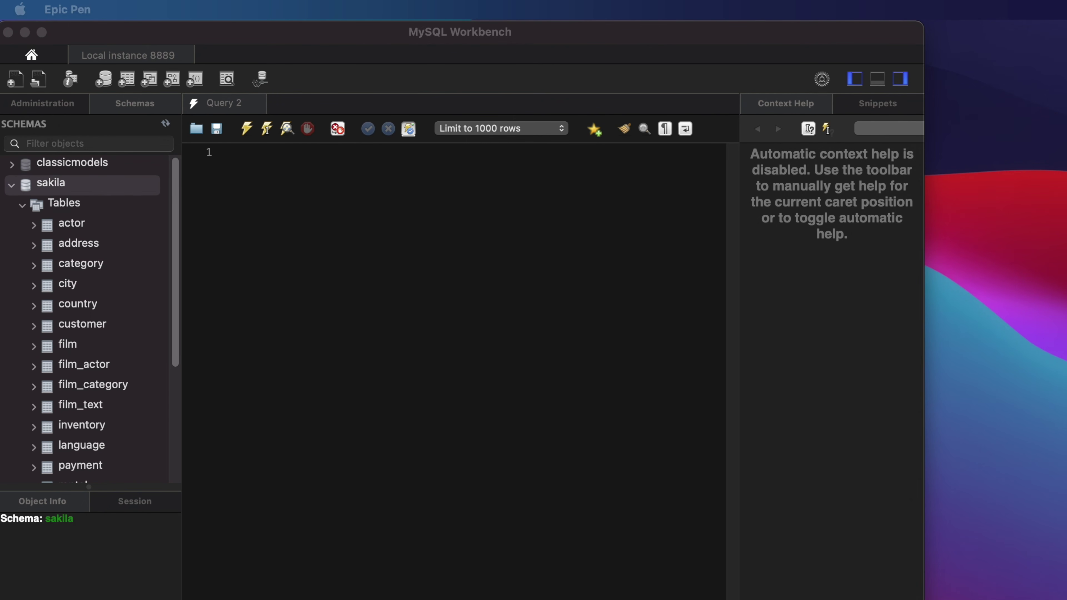
pyautogui.rightClick(39, 184)
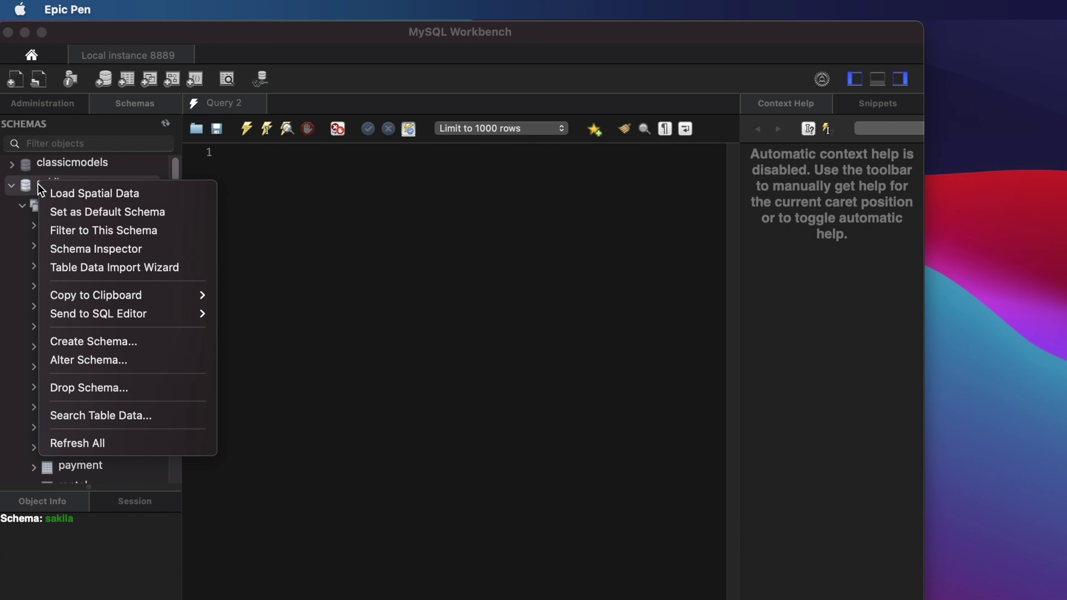
pyautogui.click(143, 217)
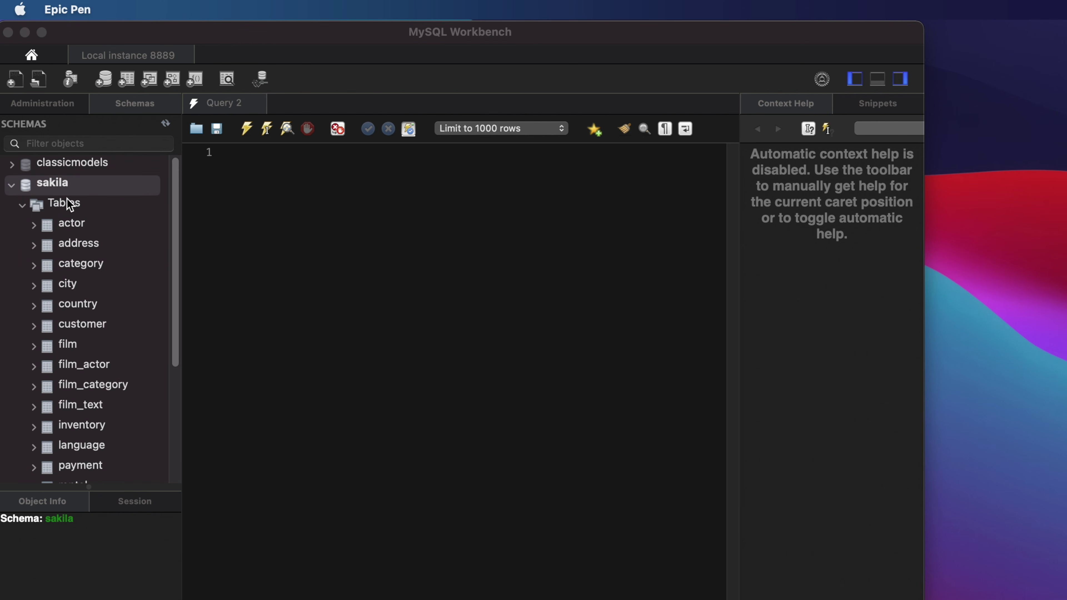
pyautogui.click(330, 33)
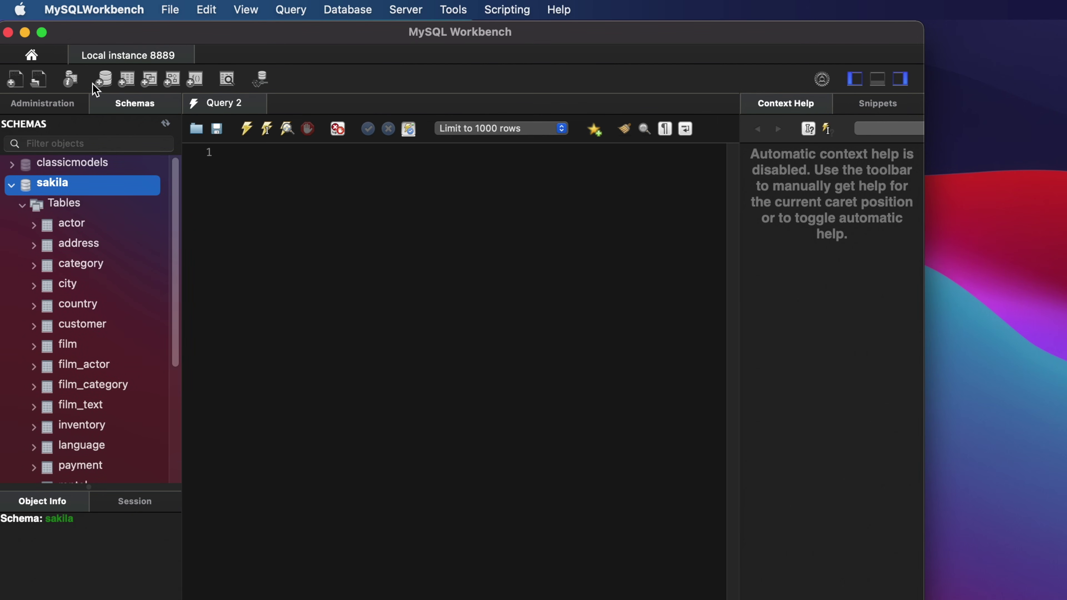
# Open sakila-data.sql from the sakila-db 2 folder with File > Open SQL Script.
pyautogui.click(409, 12)
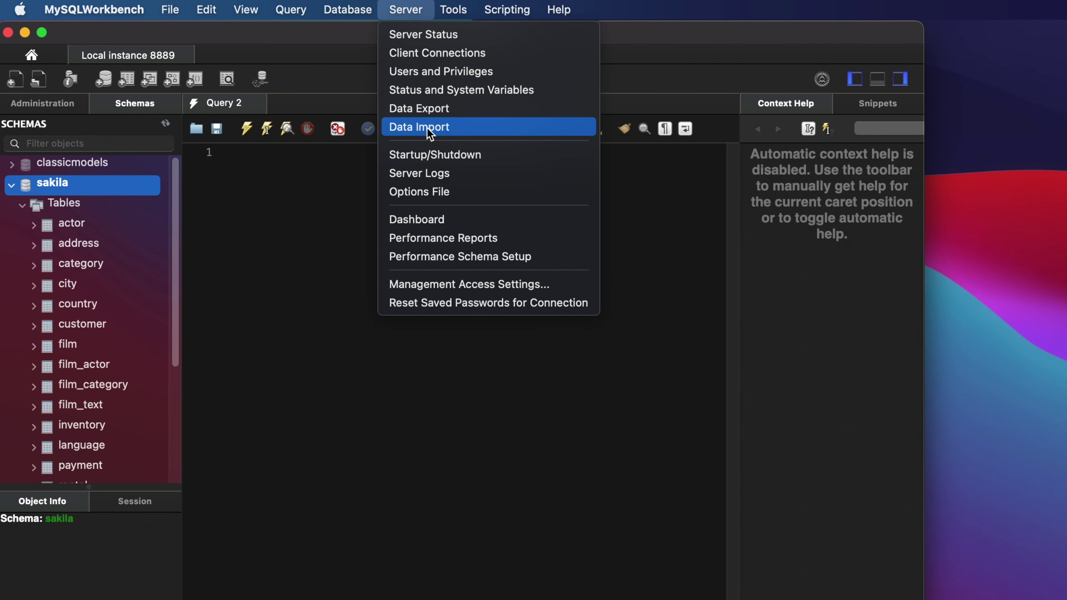
pyautogui.click(669, 51)
pyautogui.click(169, 10)
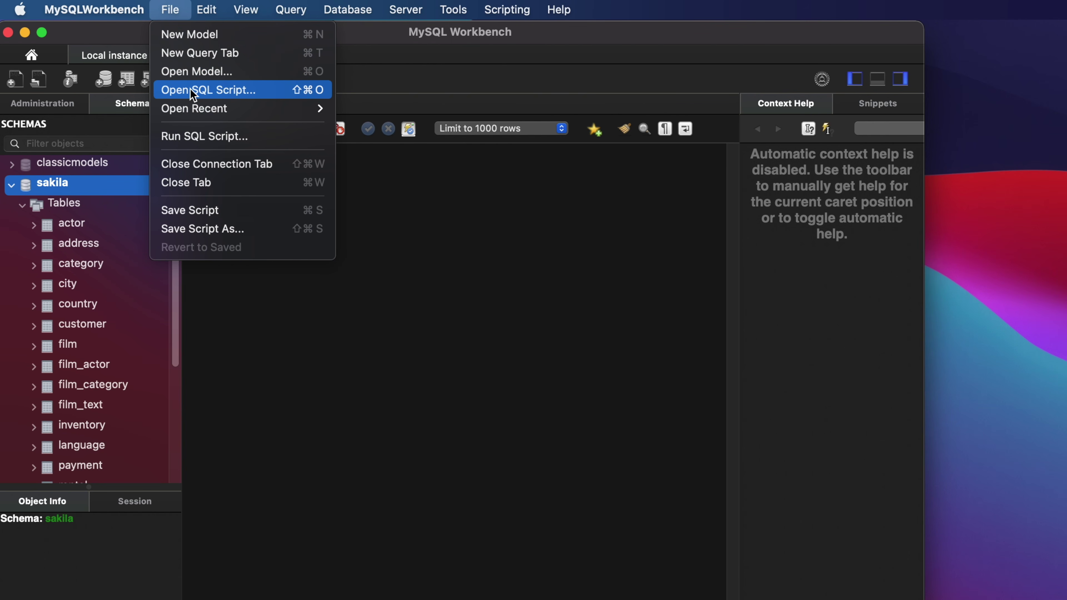
pyautogui.click(253, 95)
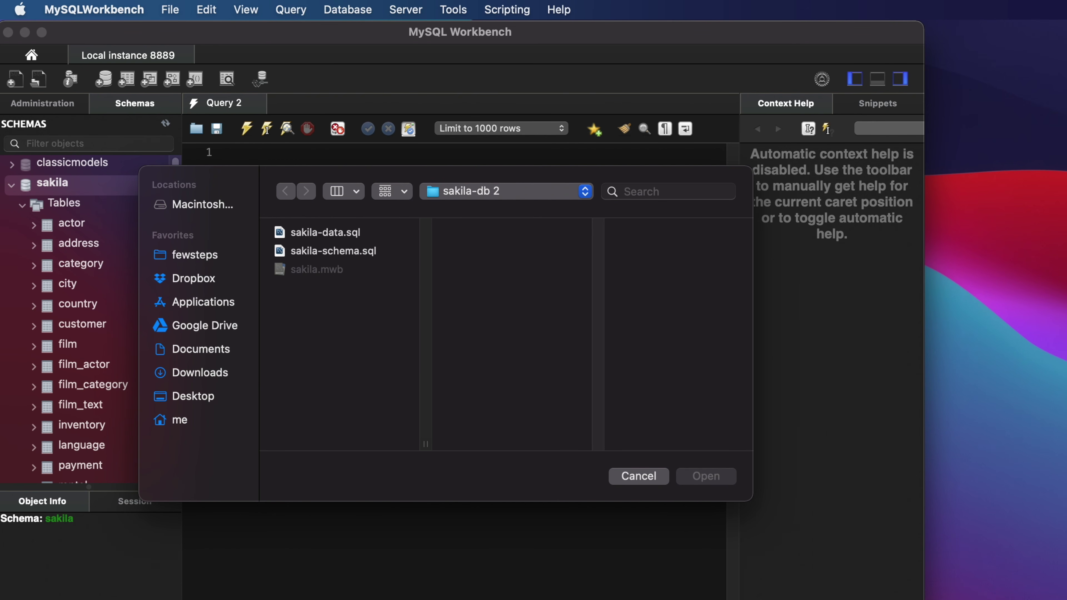
pyautogui.hotkey('ctrl', 'shift', 'p')
pyautogui.moveTo(263, 240)
pyautogui.mouseDown()
pyautogui.moveTo(346, 240)
pyautogui.moveTo(386, 215)
pyautogui.moveTo(225, 215)
pyautogui.moveTo(265, 243)
pyautogui.mouseUp()
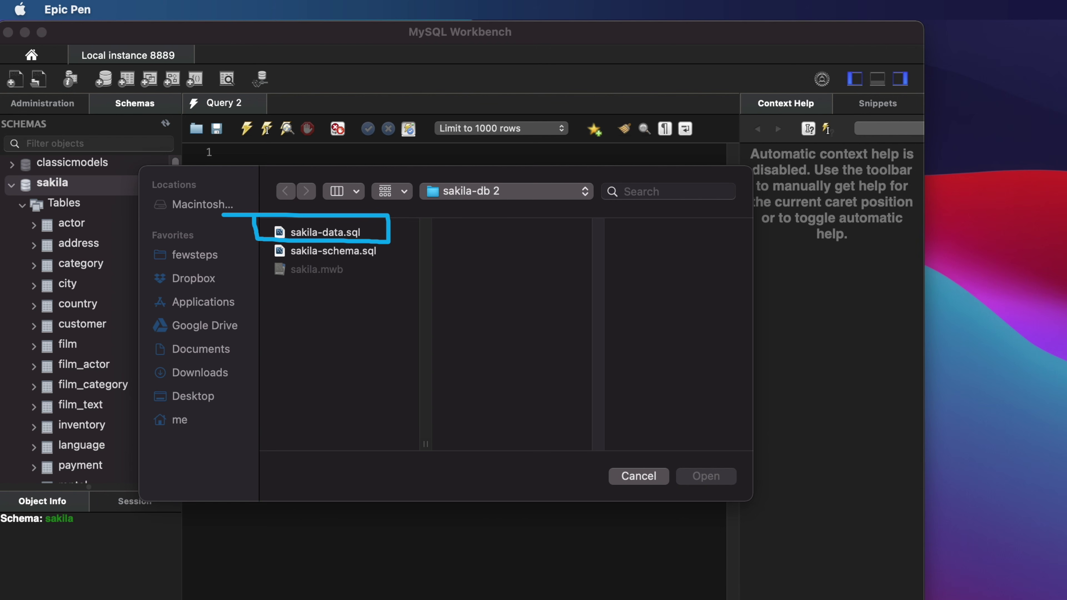
pyautogui.hotkey('ctrl', 'shift', 'c')
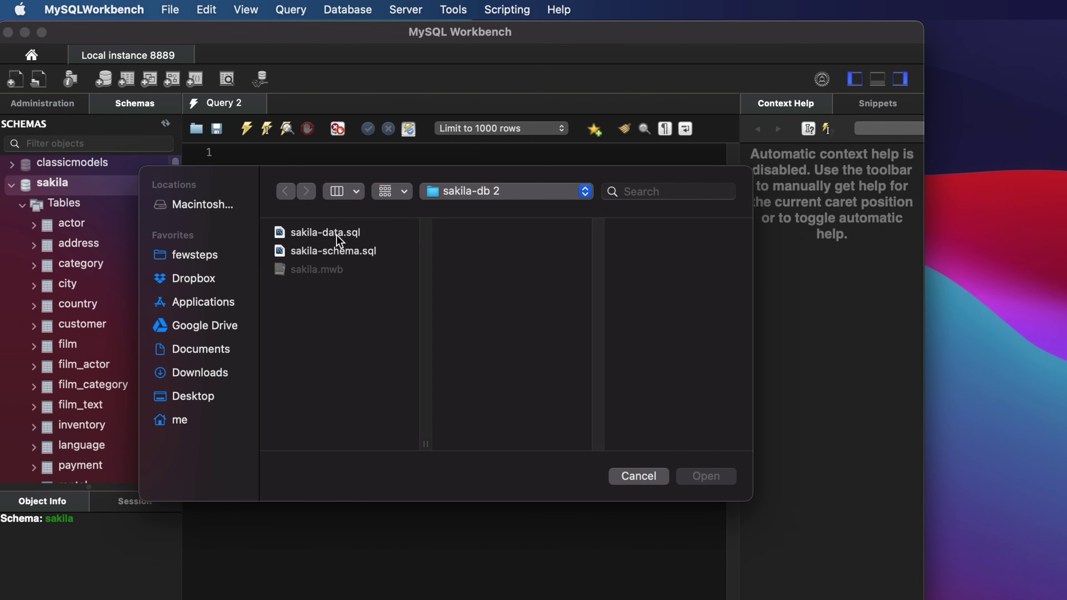
pyautogui.click(336, 234)
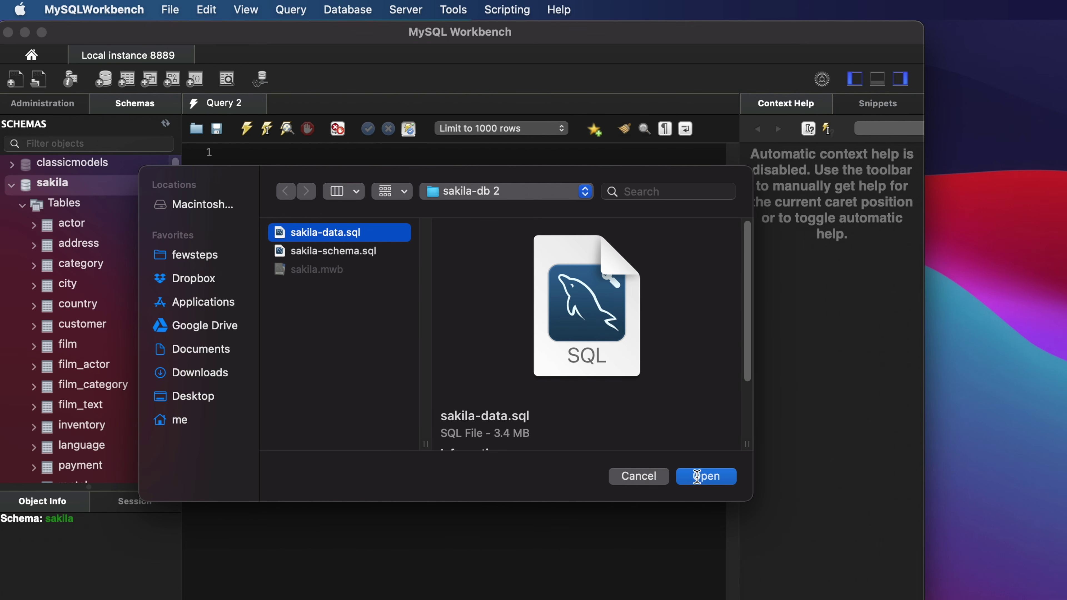
pyautogui.click(720, 482)
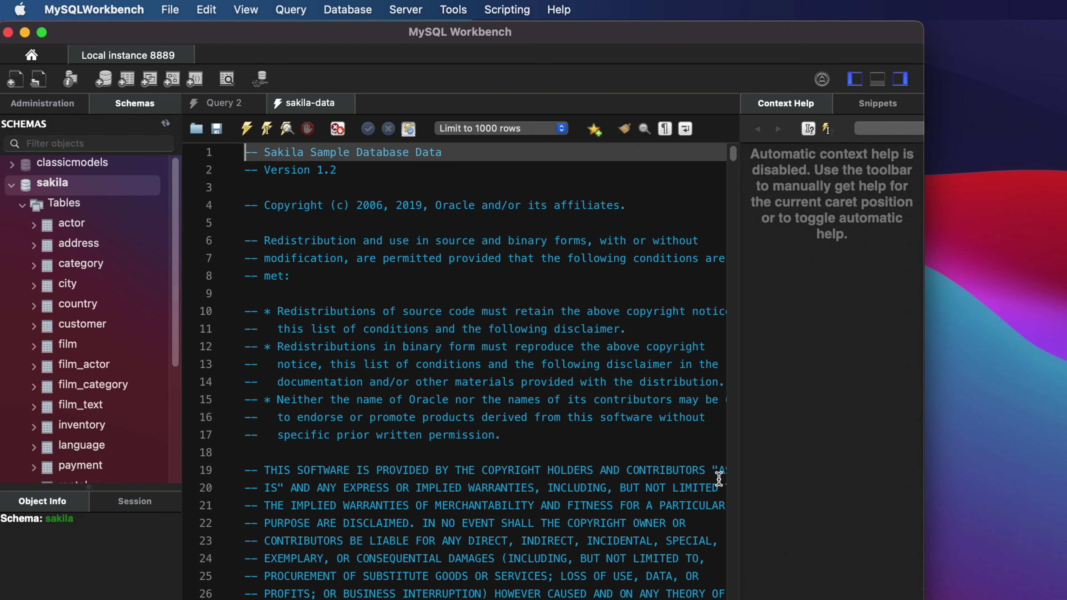
# Scroll through the sakila-data script and execute it in full to load the sample data.
pyautogui.moveTo(736, 154)
pyautogui.mouseDown()
pyautogui.moveTo(733, 164)
pyautogui.moveTo(736, 156)
pyautogui.mouseUp()
pyautogui.scroll(15, 713, 223)
pyautogui.scroll(-5, 658, 529)
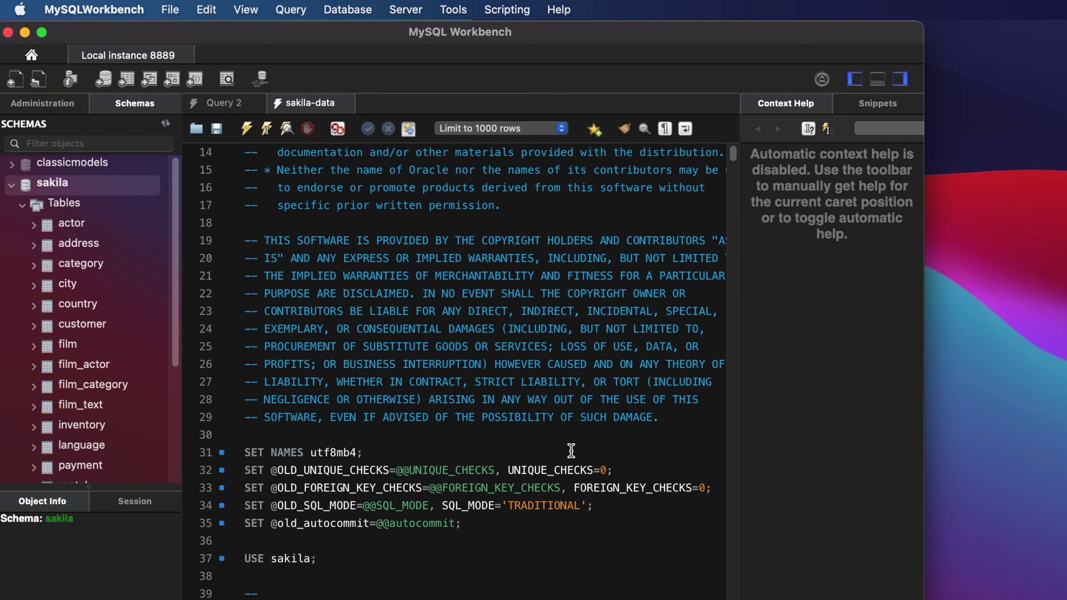
pyautogui.scroll(-5, 255, 491)
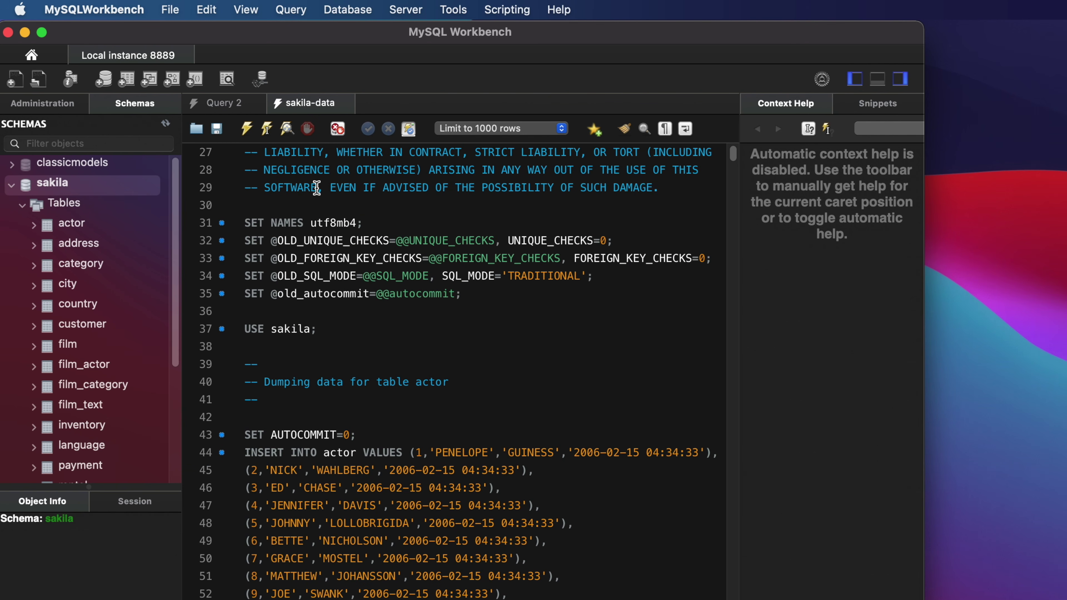
pyautogui.hotkey('ctrl', 'shift', '1')
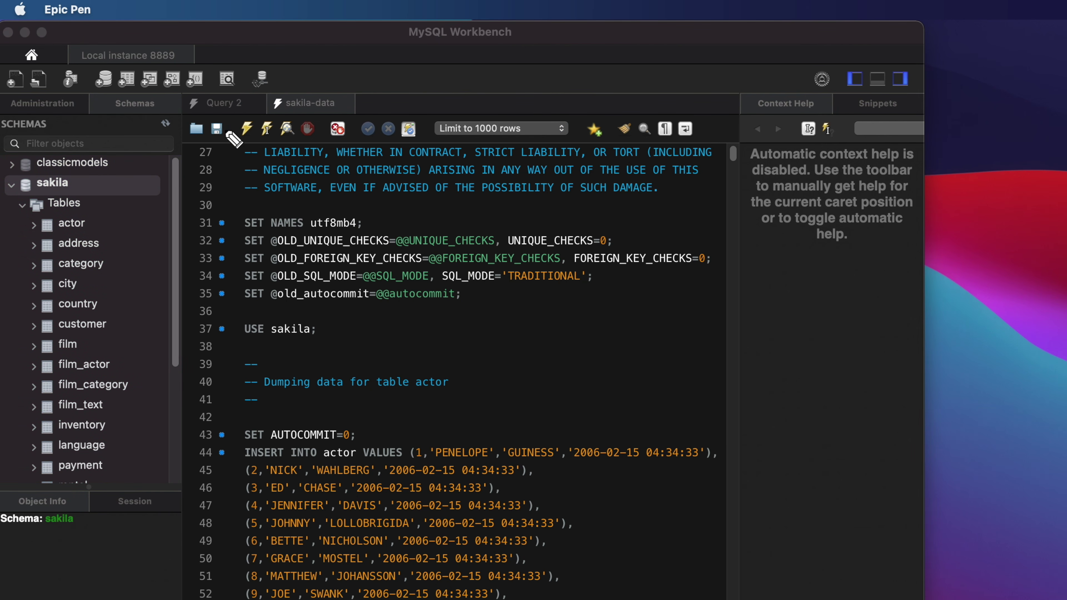
pyautogui.moveTo(235, 112)
pyautogui.mouseDown()
pyautogui.moveTo(236, 142)
pyautogui.moveTo(256, 138)
pyautogui.moveTo(255, 111)
pyautogui.moveTo(236, 111)
pyautogui.mouseUp()
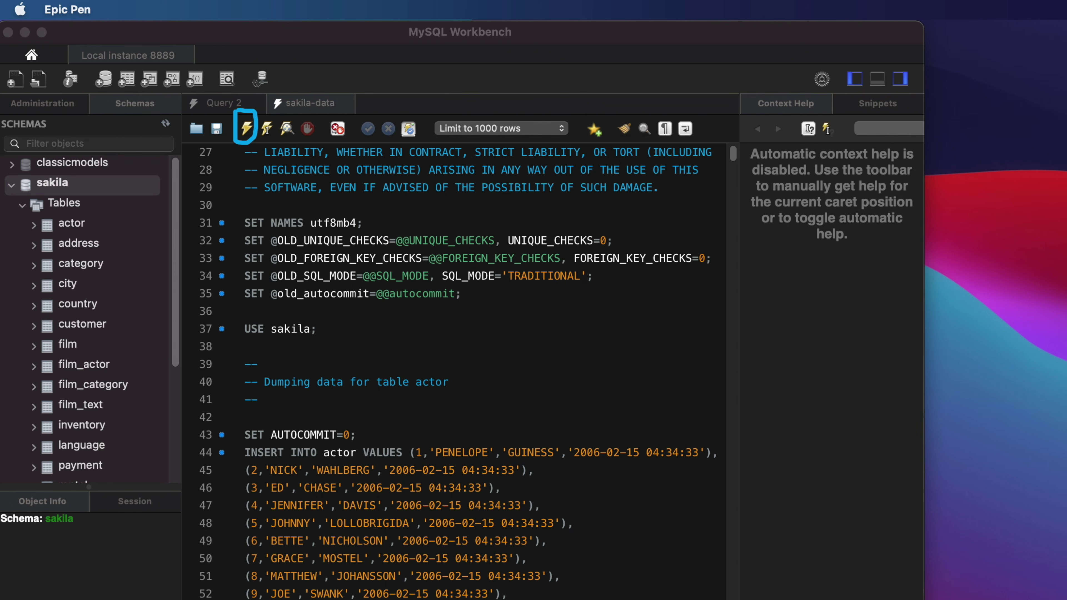
pyautogui.click(248, 128)
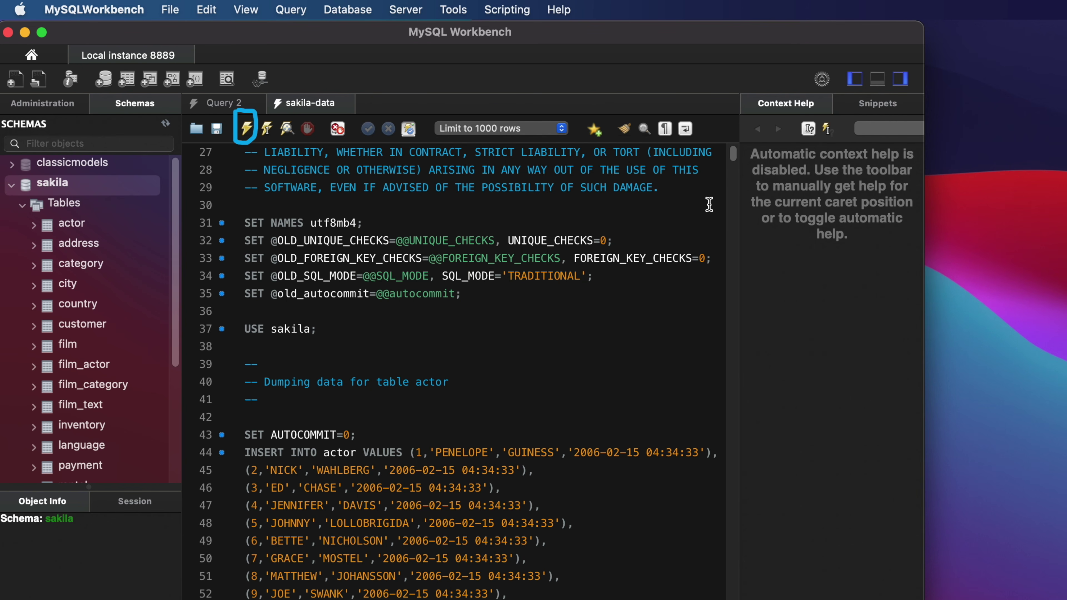
pyautogui.moveTo(734, 156); pyautogui.dragTo(733, 595)
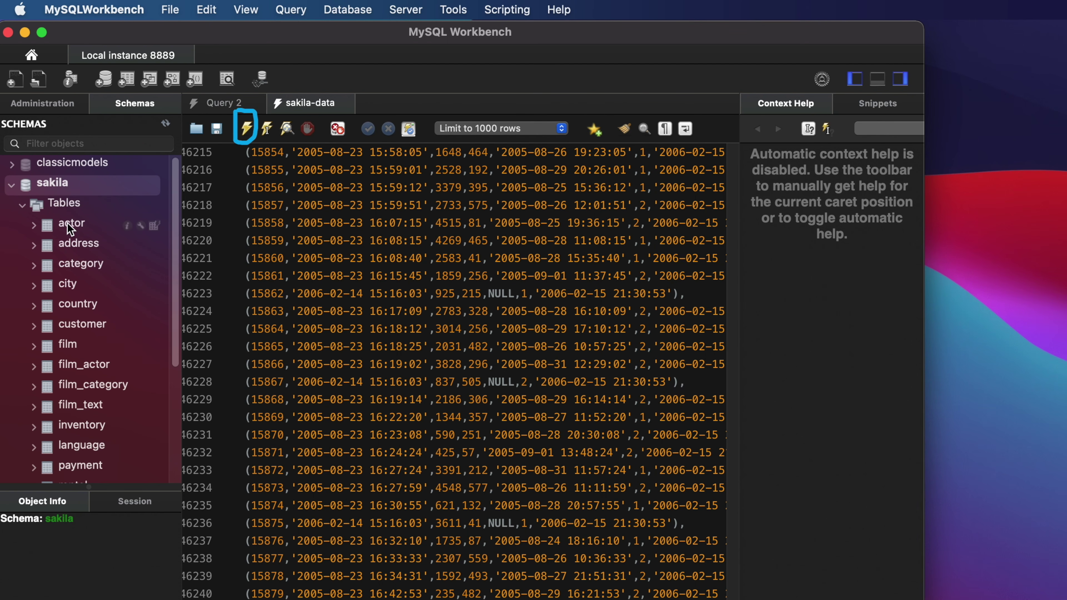
# Preview Select Rows - Limit 1000 for the city table, then for film_actor.
pyautogui.click(72, 287)
pyautogui.rightClick(69, 290)
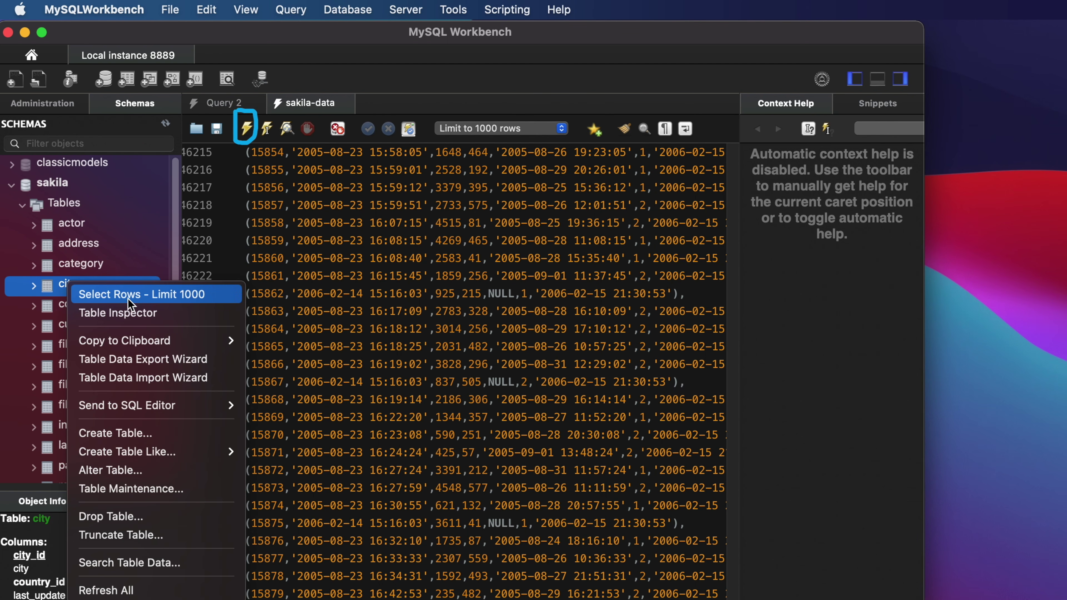
pyautogui.click(135, 296)
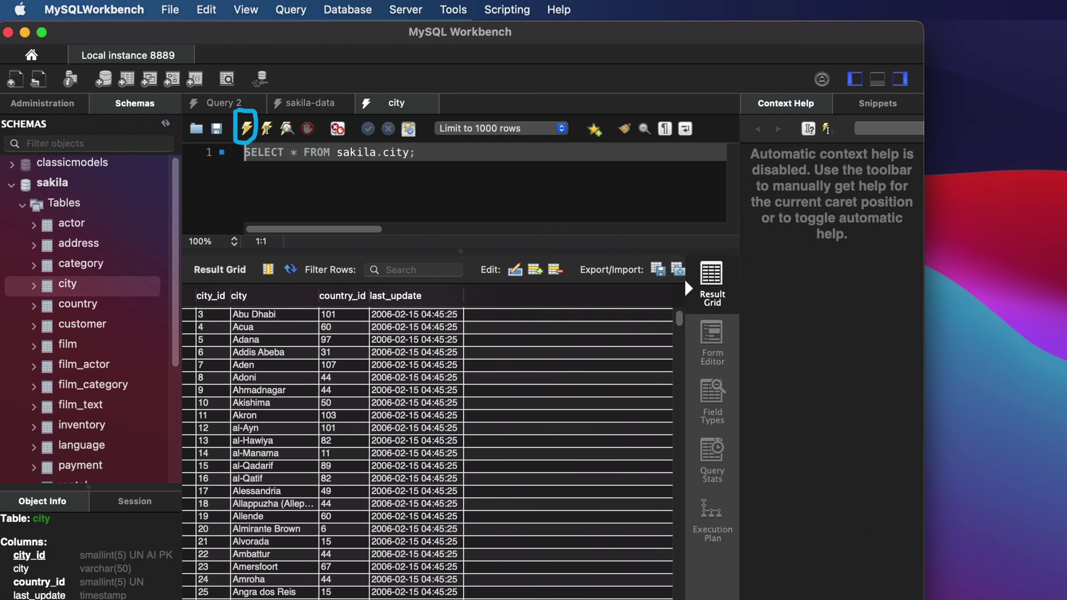
pyautogui.hotkey('ctrl', 'shift', 'c')
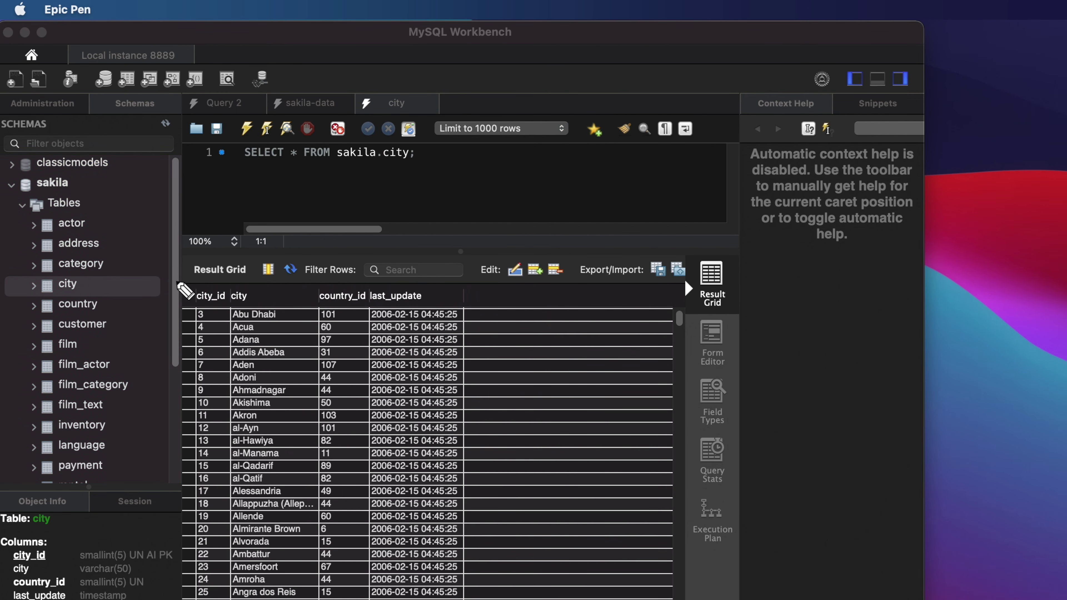
pyautogui.moveTo(176, 281)
pyautogui.mouseDown()
pyautogui.moveTo(583, 507)
pyautogui.moveTo(378, 552)
pyautogui.moveTo(288, 337)
pyautogui.moveTo(297, 276)
pyautogui.mouseUp()
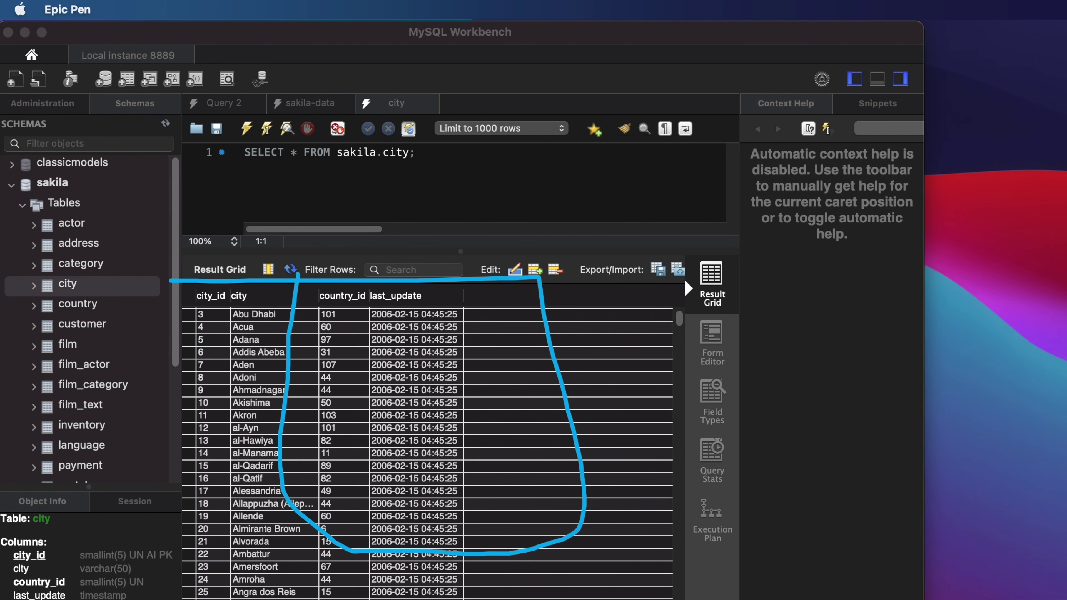
pyautogui.hotkey('ctrl', 'shift', 'c')
pyautogui.moveTo(166, 271)
pyautogui.mouseDown()
pyautogui.moveTo(451, 297)
pyautogui.moveTo(509, 597)
pyautogui.mouseUp()
pyautogui.moveTo(164, 269); pyautogui.dragTo(59, 597)
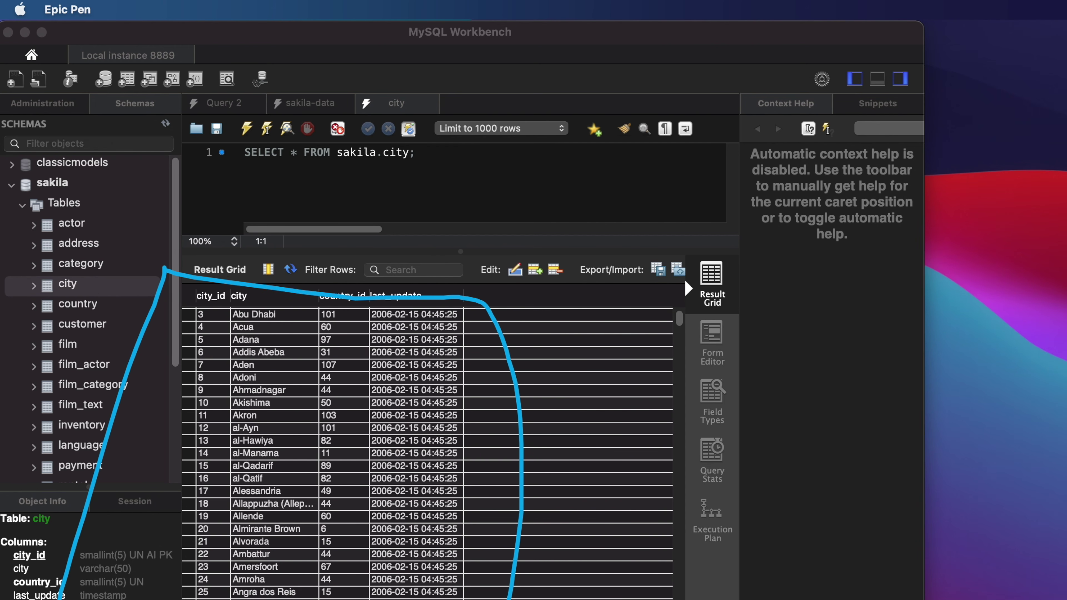
pyautogui.hotkey('ctrl', 'shift', 'c')
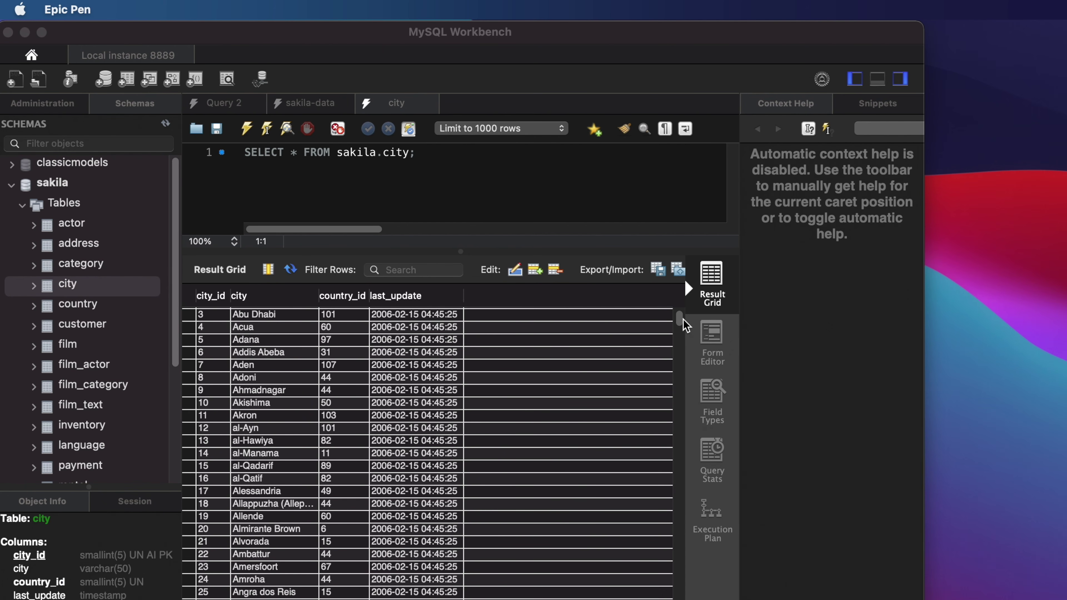
pyautogui.moveTo(679, 323); pyautogui.dragTo(684, 280)
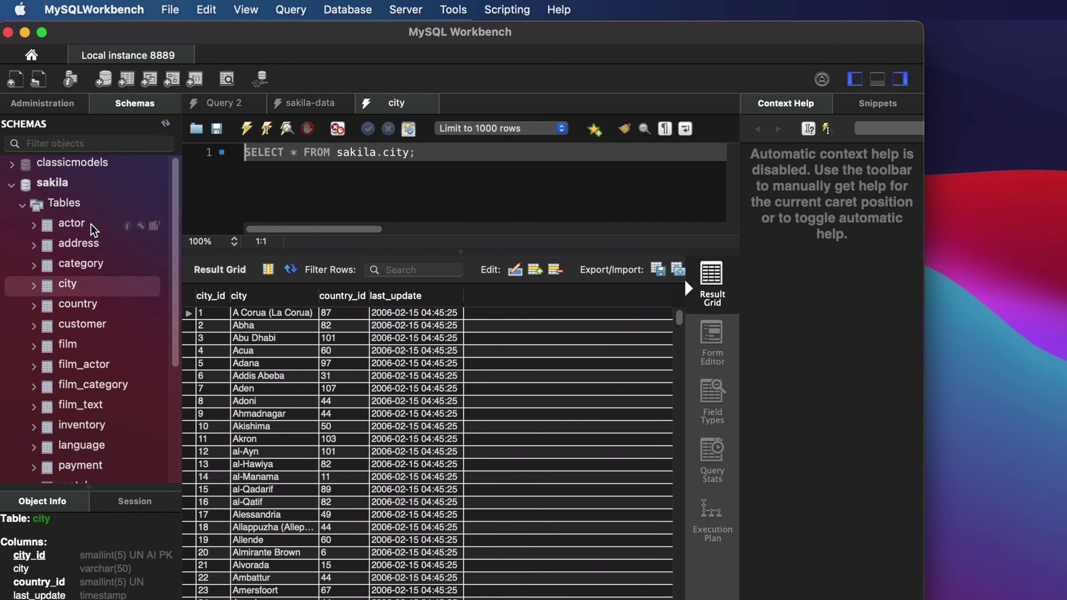
pyautogui.rightClick(73, 365)
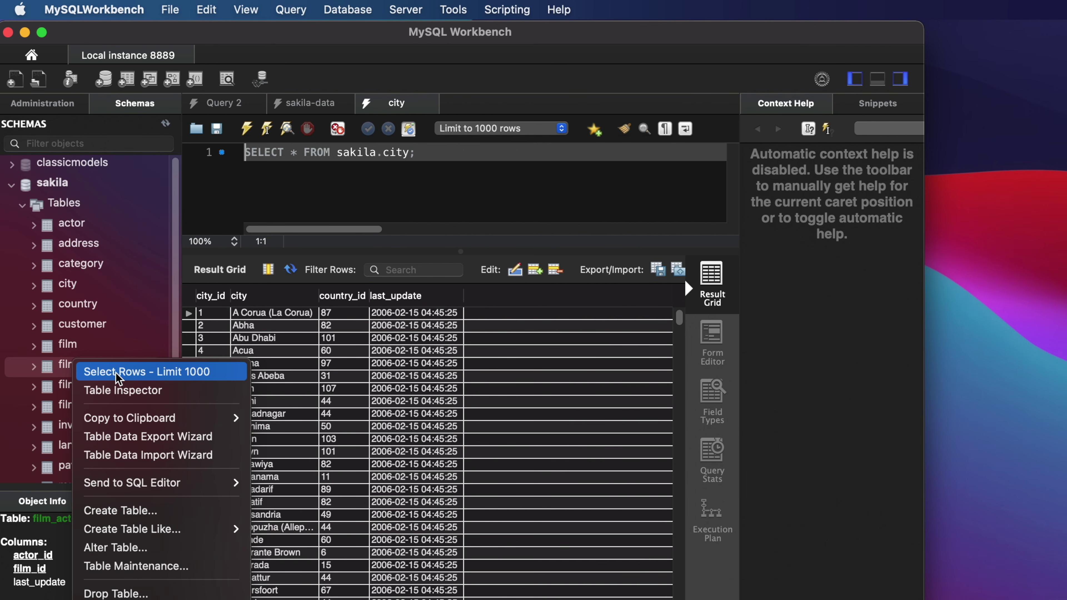
pyautogui.click(159, 372)
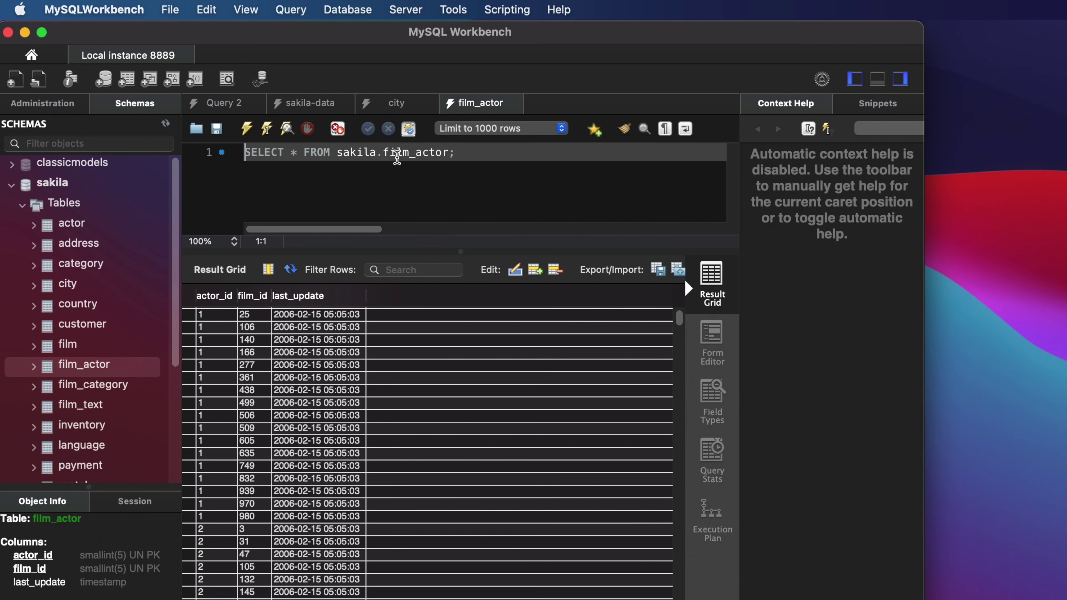
# Write and run 'select * from city;' in Query 2, correcting the 'frrom' typo.
pyautogui.click(229, 108)
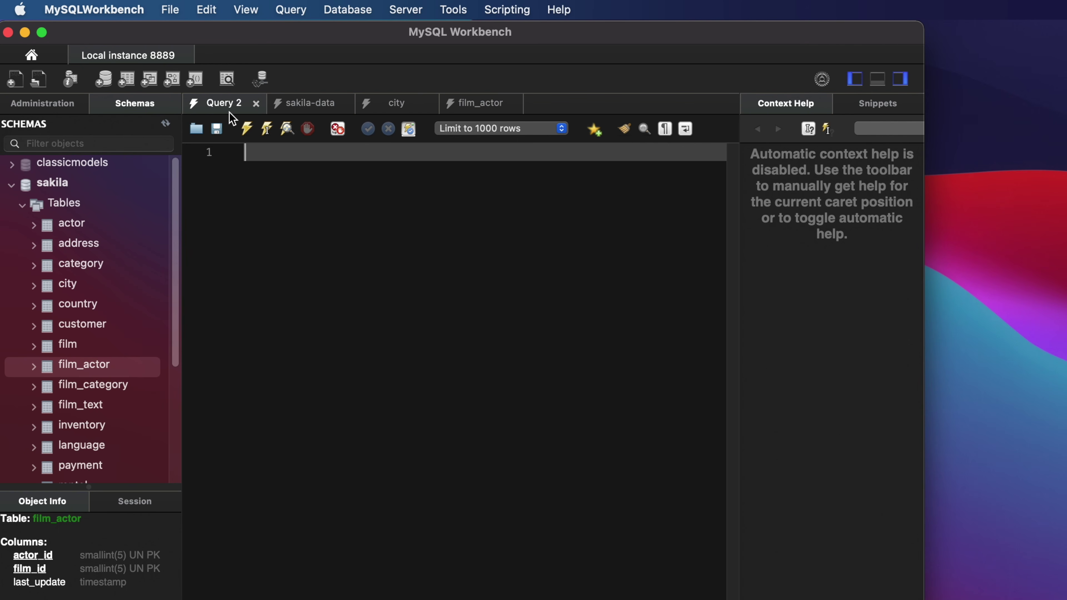
pyautogui.write('select')
pyautogui.press('super+a')
pyautogui.press('BackSpace')
pyautogui.write('select')
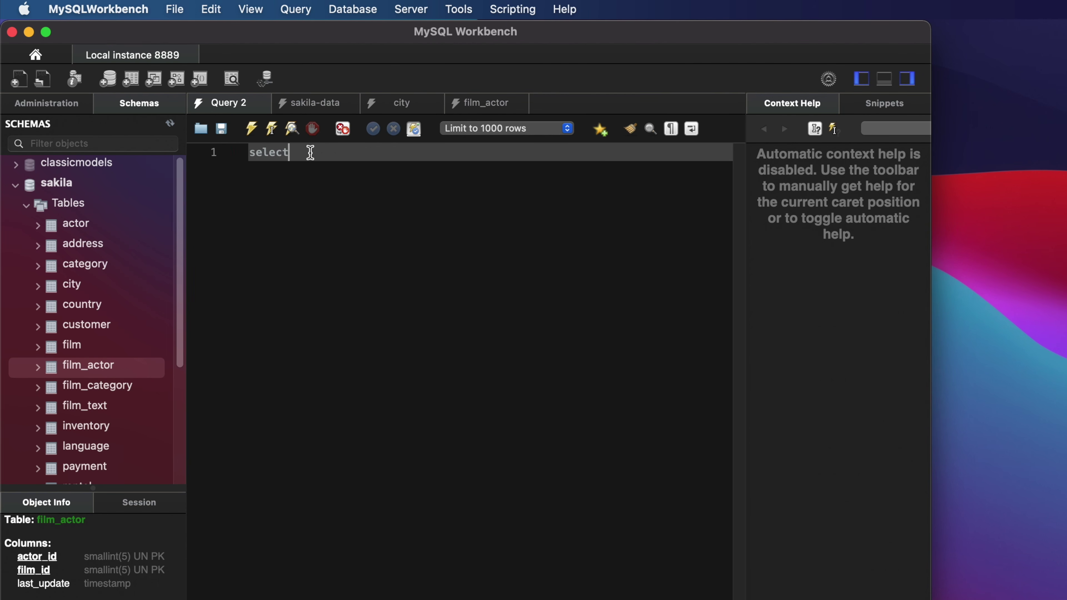
pyautogui.write('frrom')
pyautogui.write('city')
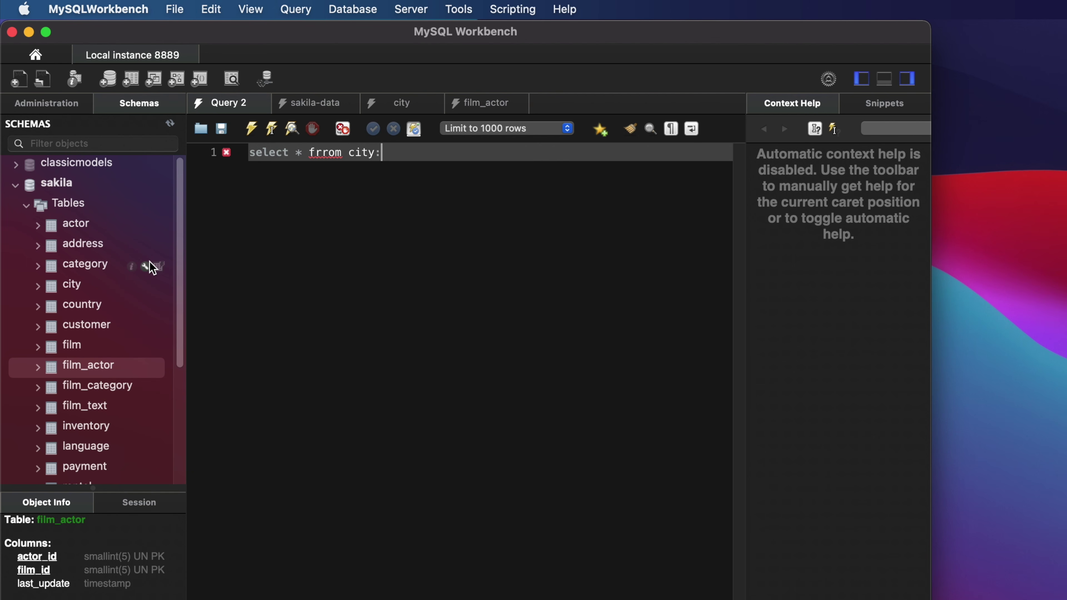
pyautogui.write(';')
pyautogui.click(322, 154)
pyautogui.press('BackSpace')
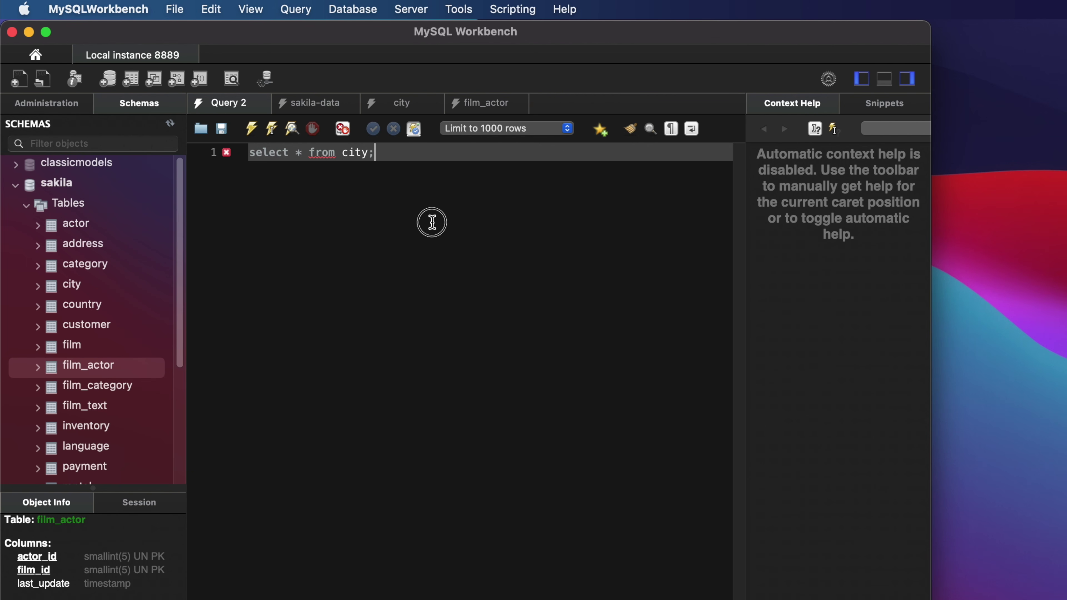
pyautogui.click(251, 129)
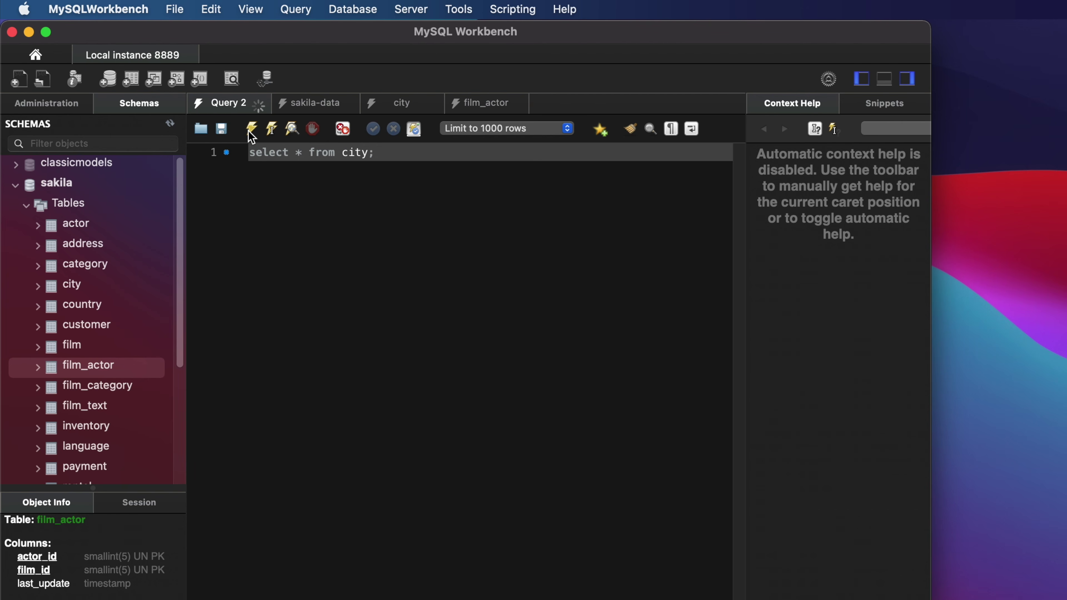